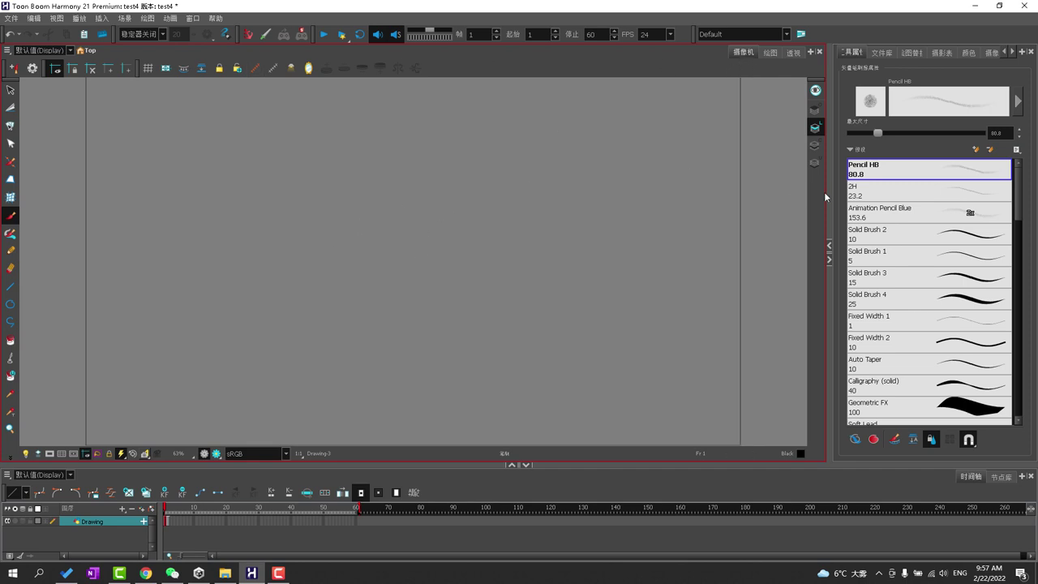
Look through the Pencil HB, 2H and Animation Pencil Blue brush presets and the eraser presets.
click(873, 189)
click(869, 212)
click(878, 173)
click(876, 191)
click(878, 213)
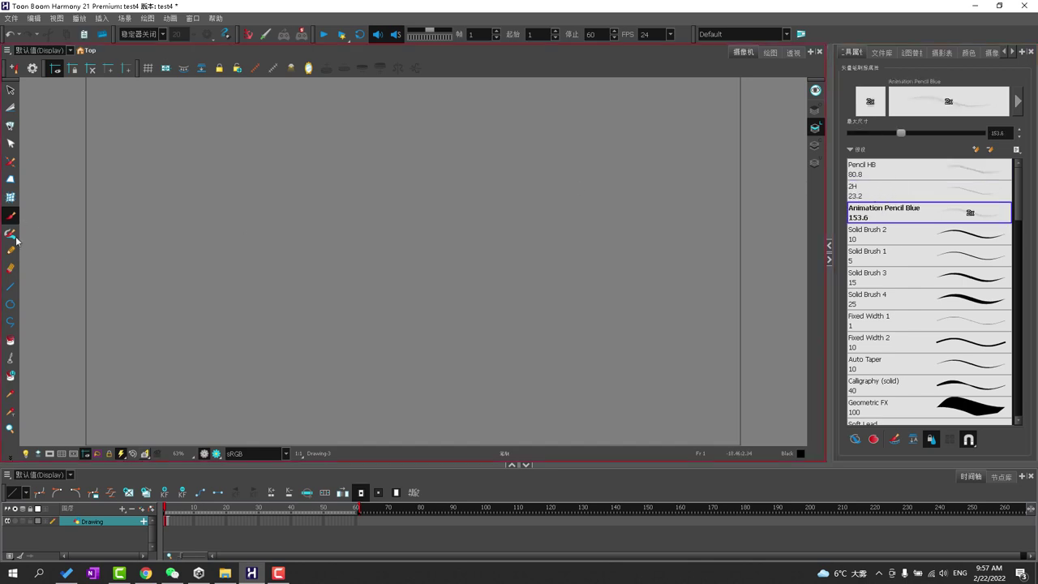
click(9, 270)
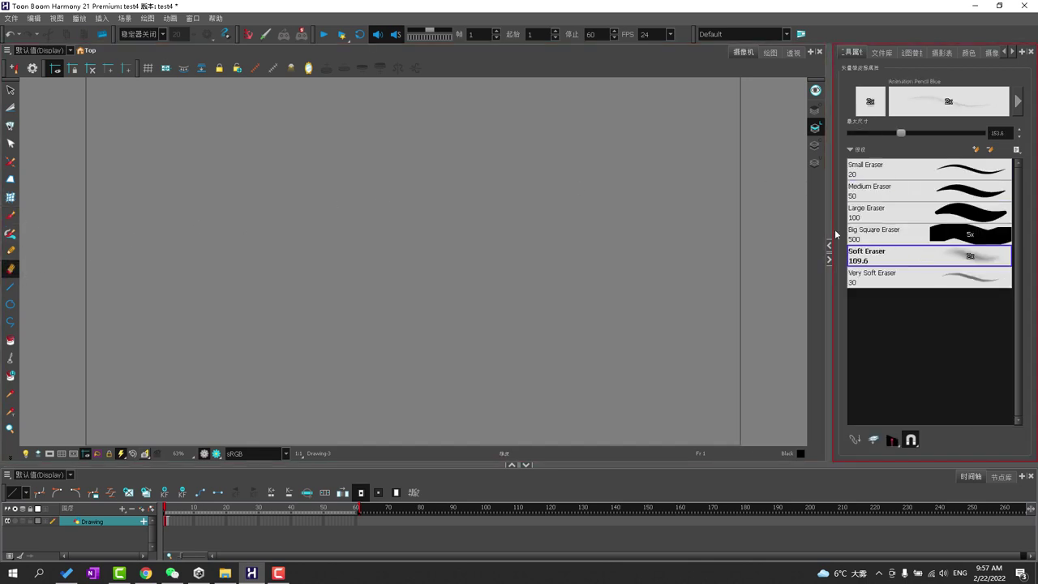
click(10, 215)
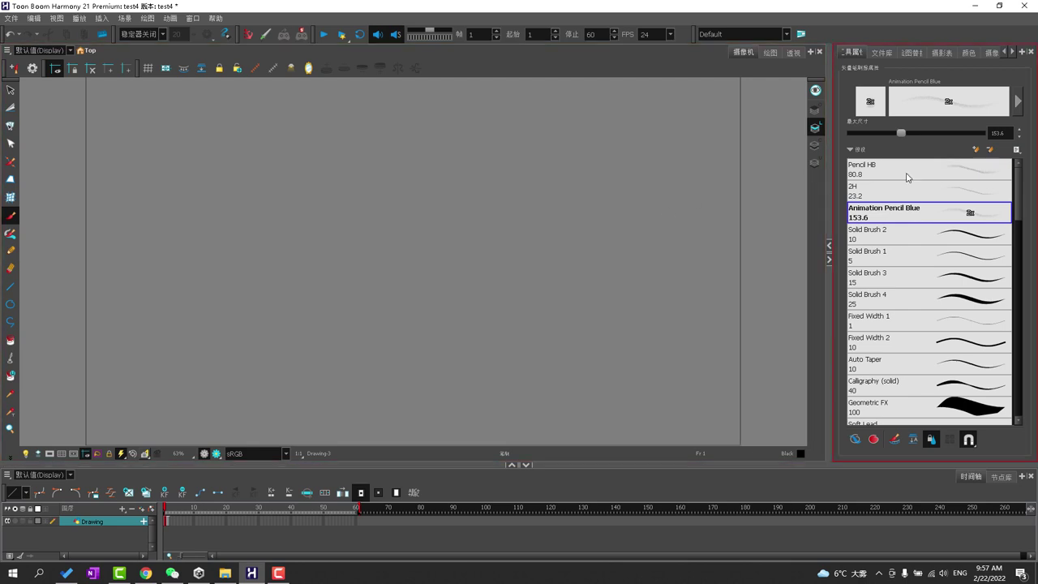
Sketch a smiling cartoon head mid-canvas, roughing in face and hair with Pencil HB and detailing mouth, eyebrow and ear with 2H.
click(893, 175)
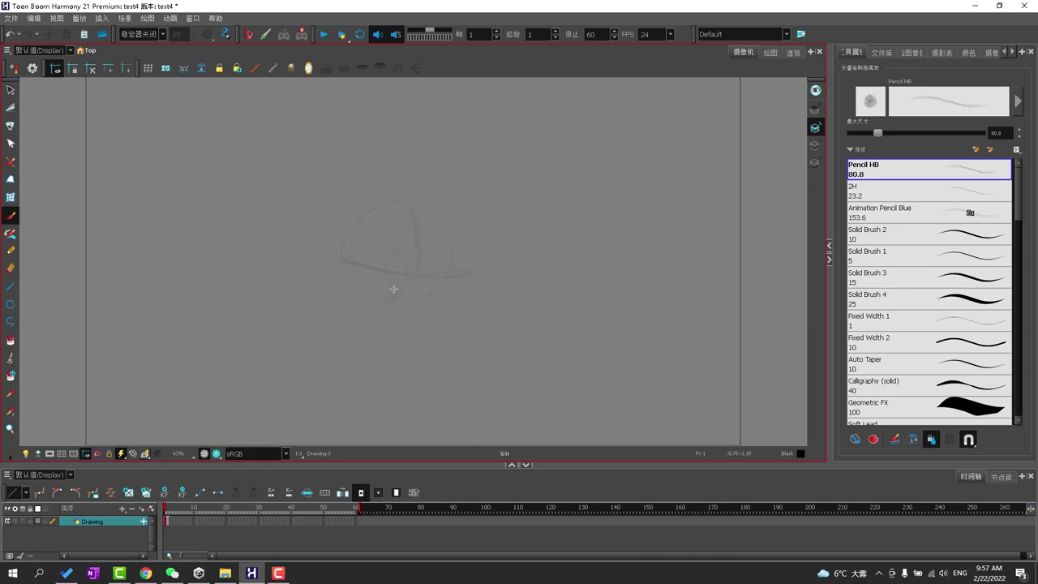
mouse_move(441, 299)
mouse_down()
mouse_move(433, 277)
mouse_move(445, 261)
mouse_move(439, 288)
mouse_move(398, 288)
mouse_up()
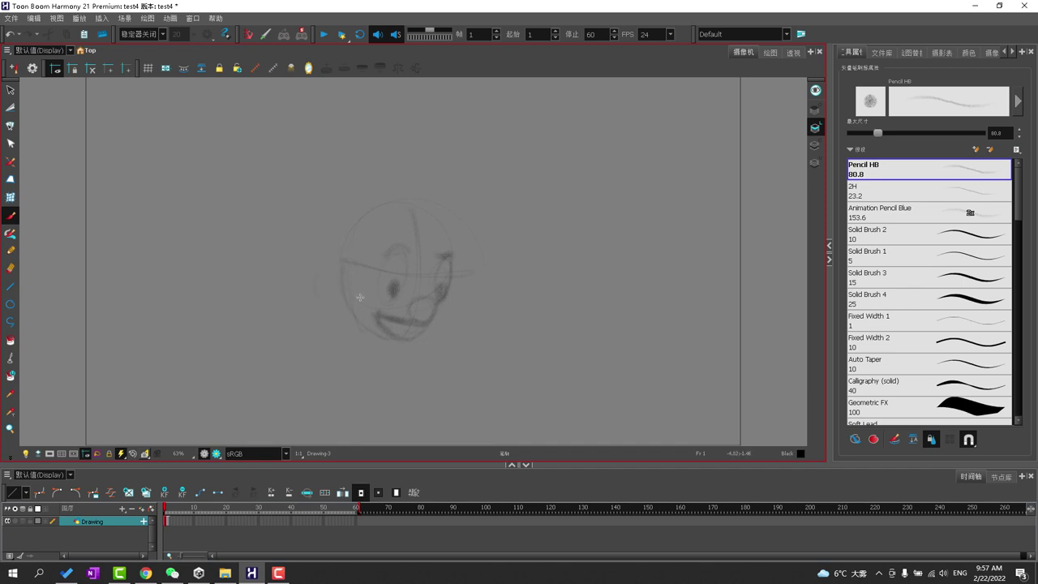
click(901, 194)
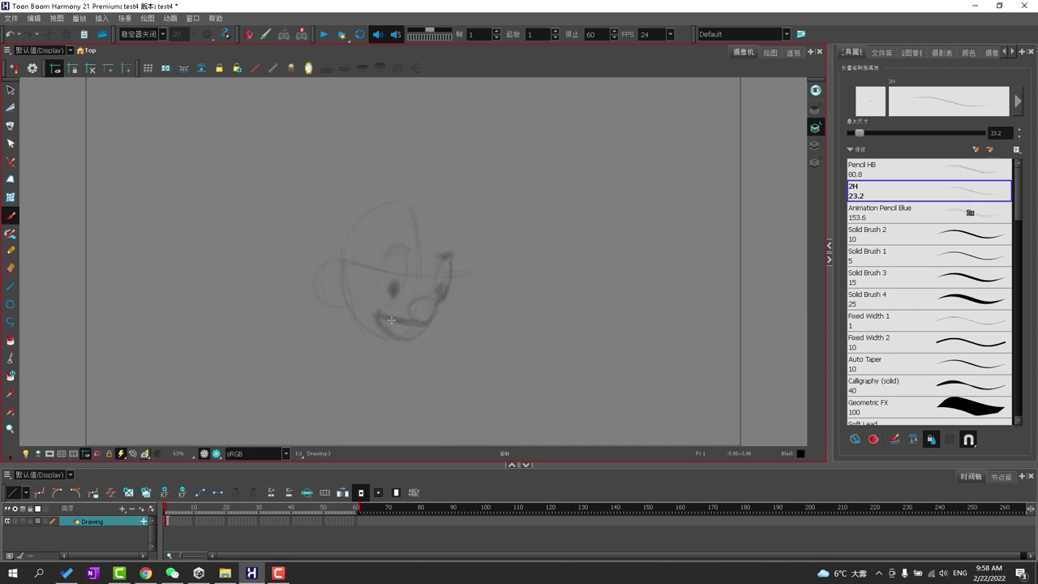
drag(403, 329, 422, 328)
mouse_move(394, 332)
mouse_down()
mouse_move(376, 314)
mouse_move(424, 322)
mouse_move(387, 316)
mouse_move(424, 315)
mouse_move(440, 290)
mouse_move(429, 297)
mouse_move(430, 325)
mouse_move(414, 318)
mouse_move(429, 297)
mouse_up()
mouse_move(386, 258)
mouse_down()
mouse_move(449, 256)
mouse_move(404, 248)
mouse_up()
key(o)
mouse_move(345, 260)
mouse_down()
mouse_move(320, 295)
mouse_move(352, 304)
mouse_up()
click(908, 170)
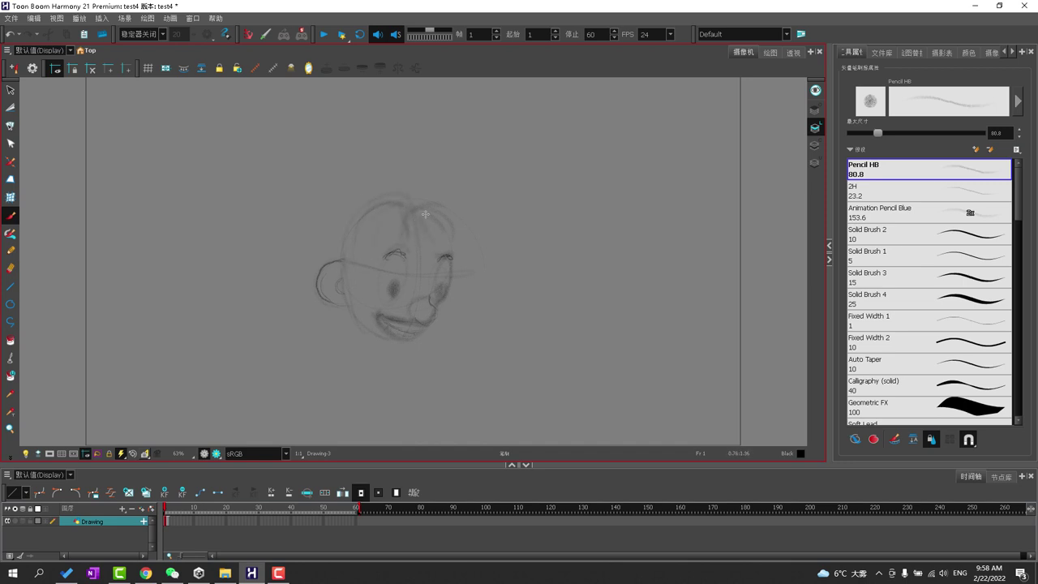
Sketch a second head construction with guide lines beside the finished face using Animation Pencil Blue.
click(901, 195)
click(892, 215)
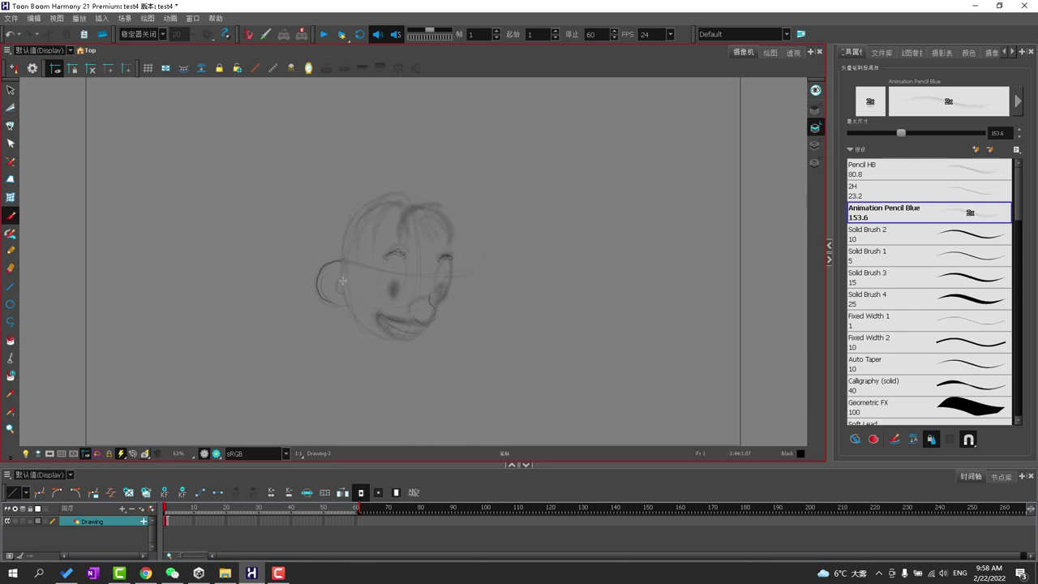
mouse_move(590, 214)
mouse_down()
mouse_move(513, 288)
mouse_move(534, 344)
mouse_up()
mouse_move(519, 287)
mouse_down()
mouse_move(545, 340)
mouse_move(625, 331)
mouse_up()
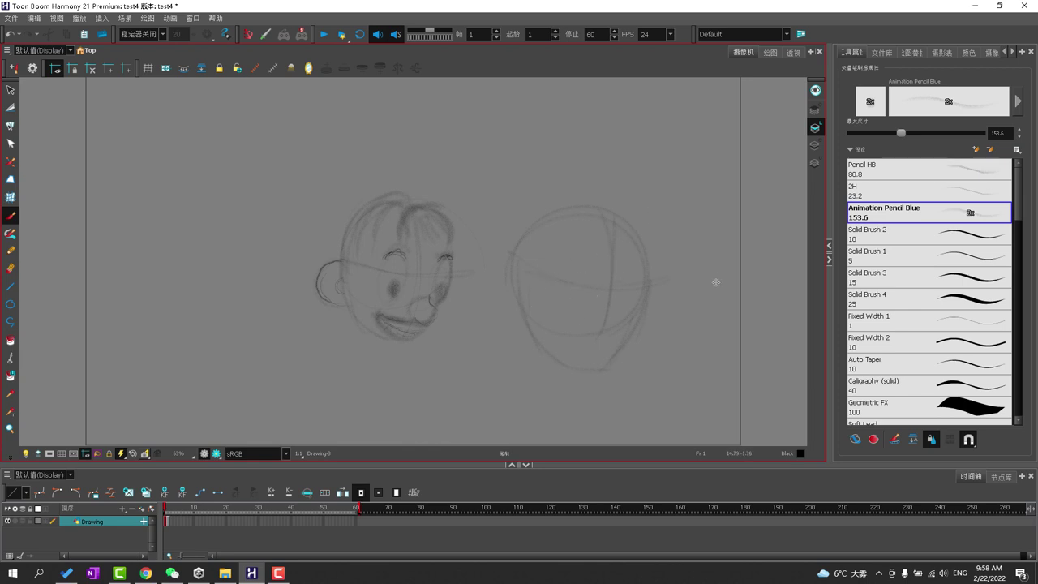
Look through the brush preset list, including the marker and shading brushes.
click(908, 172)
click(907, 191)
click(902, 210)
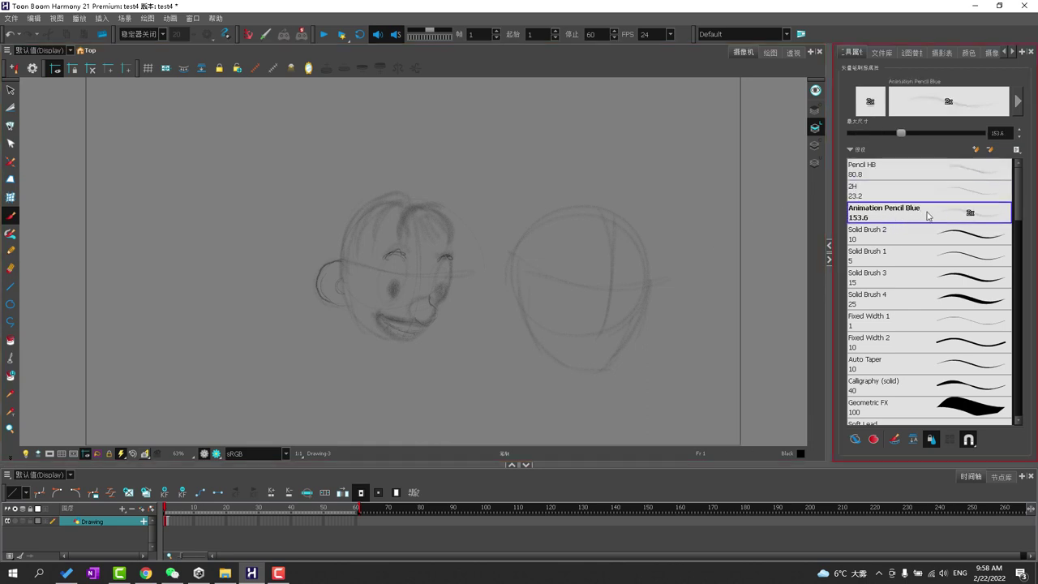
mouse_move(1020, 216)
mouse_down()
mouse_move(1002, 303)
mouse_move(985, 316)
mouse_up()
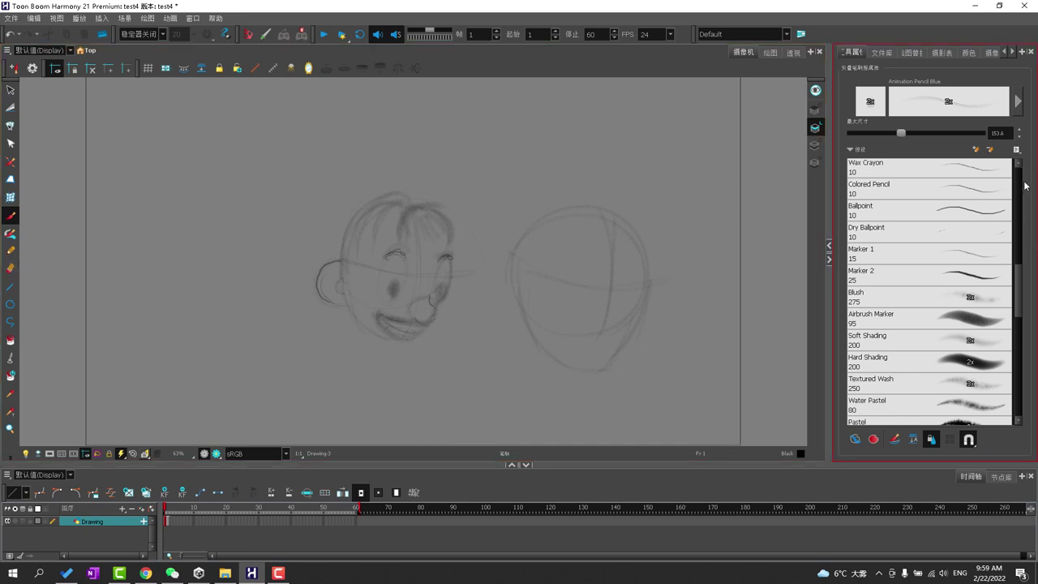
scroll(1025, 185, up, 8)
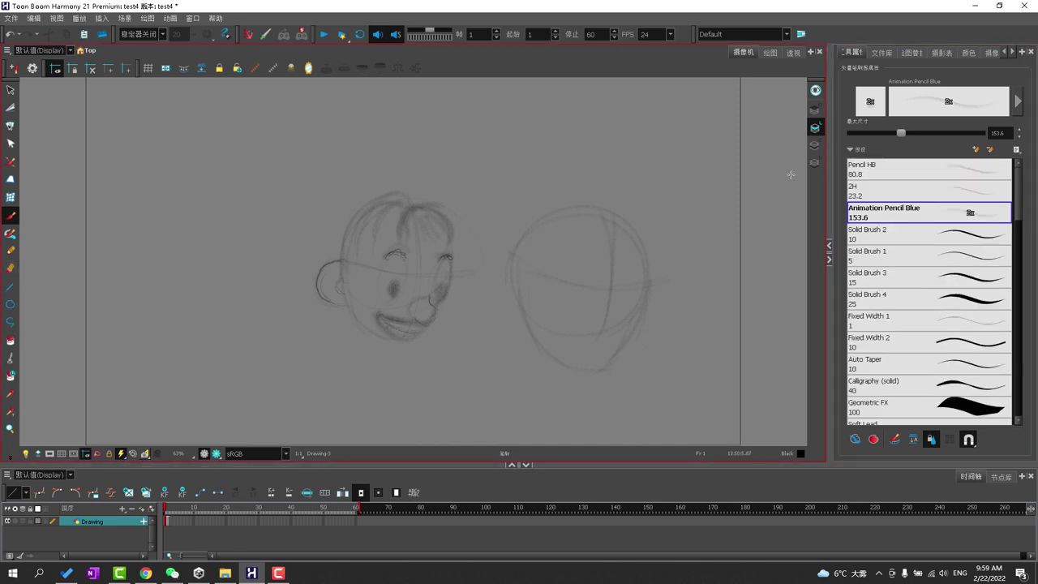
Sketch a third head facing left using Pencil HB, Animation Pencil Blue and 2H, including eyes, nose and jaw.
click(883, 169)
mouse_move(176, 206)
mouse_down()
mouse_move(242, 320)
mouse_move(162, 250)
mouse_up()
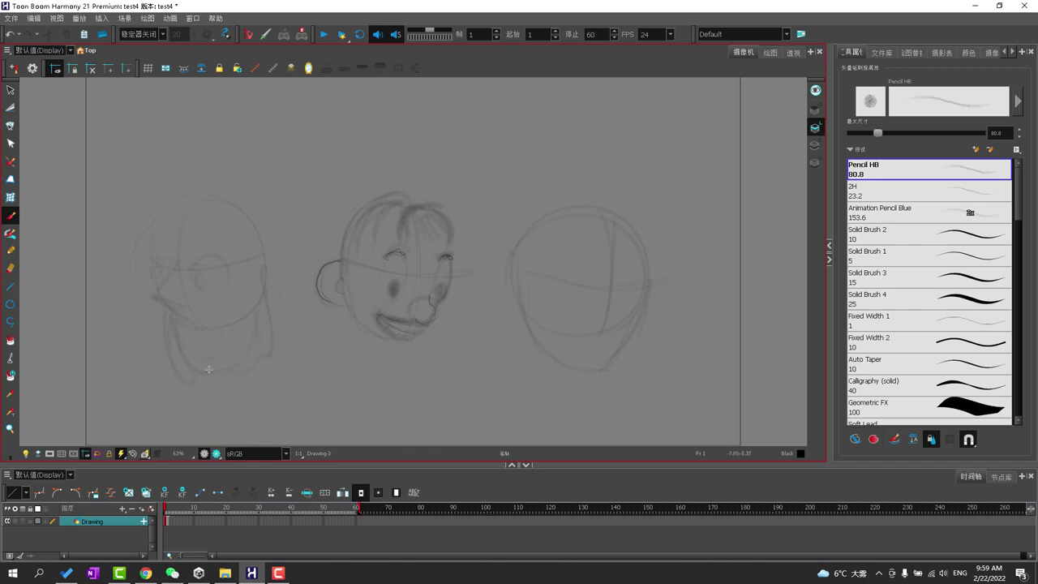
click(903, 214)
mouse_move(197, 263)
mouse_down()
mouse_move(151, 258)
mouse_move(219, 253)
mouse_move(217, 275)
mouse_move(201, 283)
mouse_move(163, 279)
mouse_move(168, 292)
mouse_move(165, 276)
mouse_move(144, 295)
mouse_move(178, 318)
mouse_up()
click(868, 192)
mouse_move(196, 256)
mouse_down()
mouse_move(211, 253)
mouse_move(201, 251)
mouse_up()
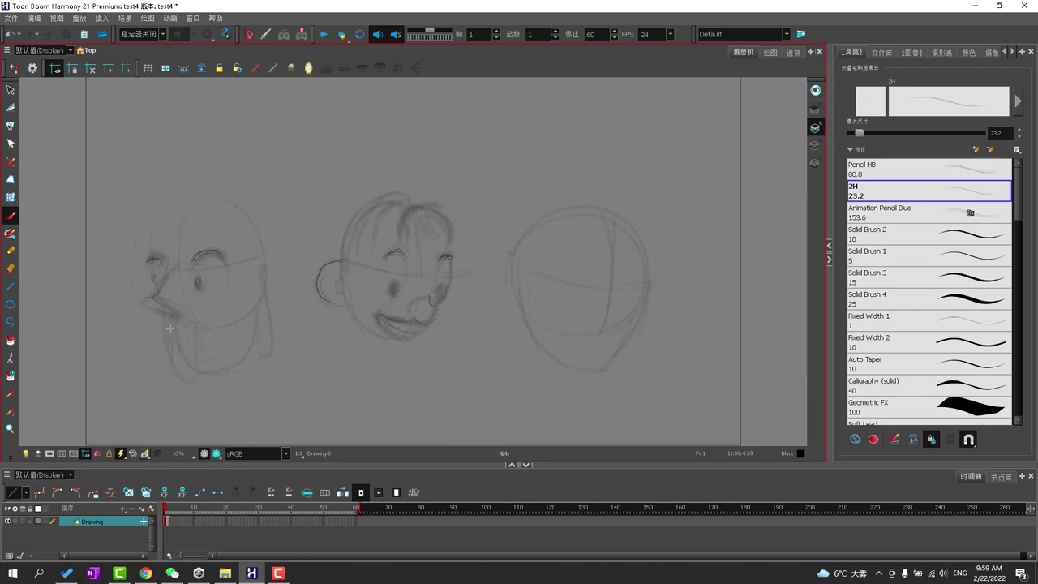
drag(168, 321, 203, 381)
drag(263, 287, 262, 319)
Delete all strokes from the drawing and select the Pencil HB brush preset.
key(ctrl+a)
key(Delete)
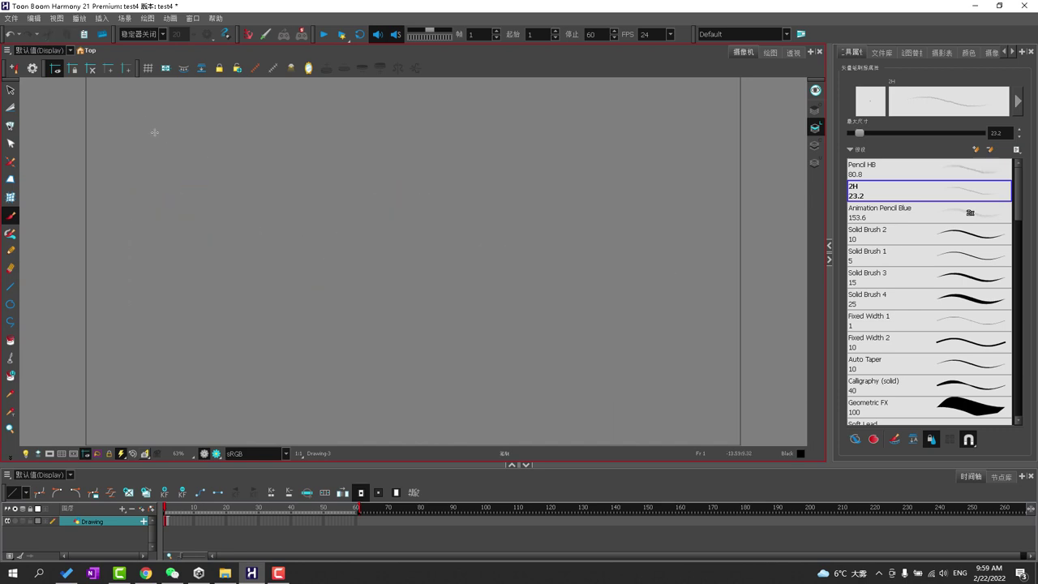
click(909, 167)
right_click(4, 68)
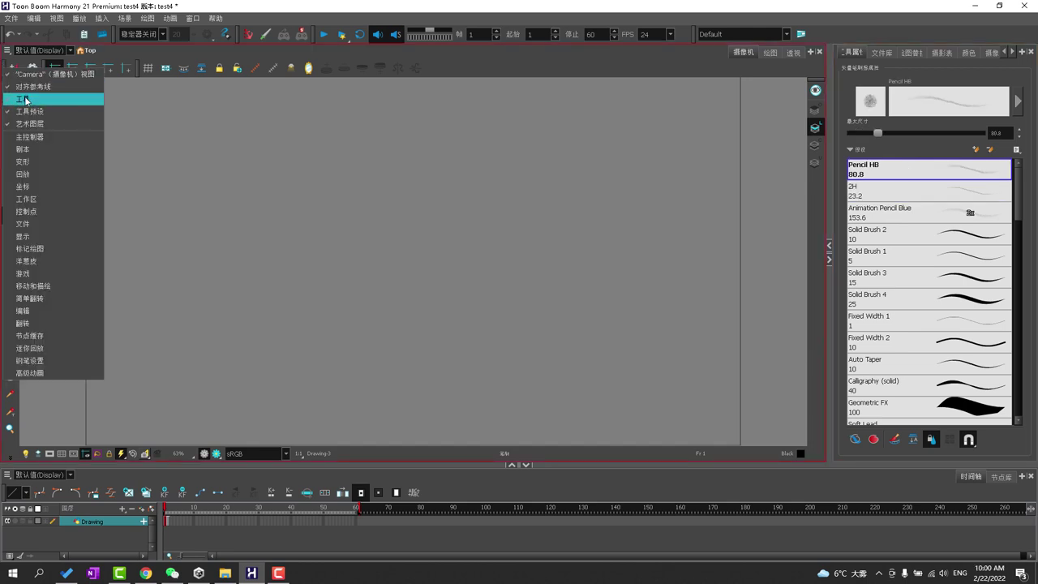
click(55, 125)
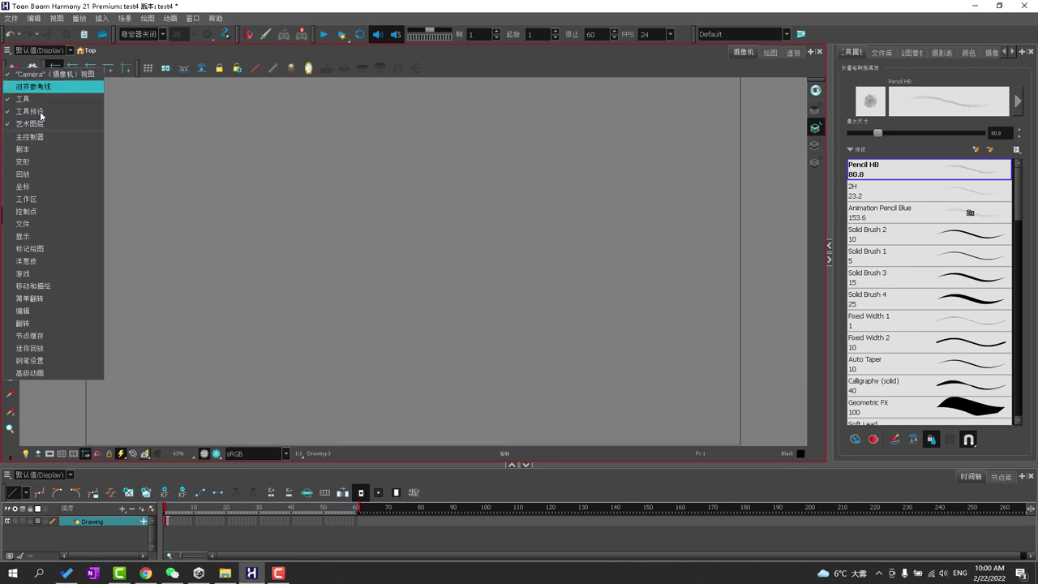
click(421, 66)
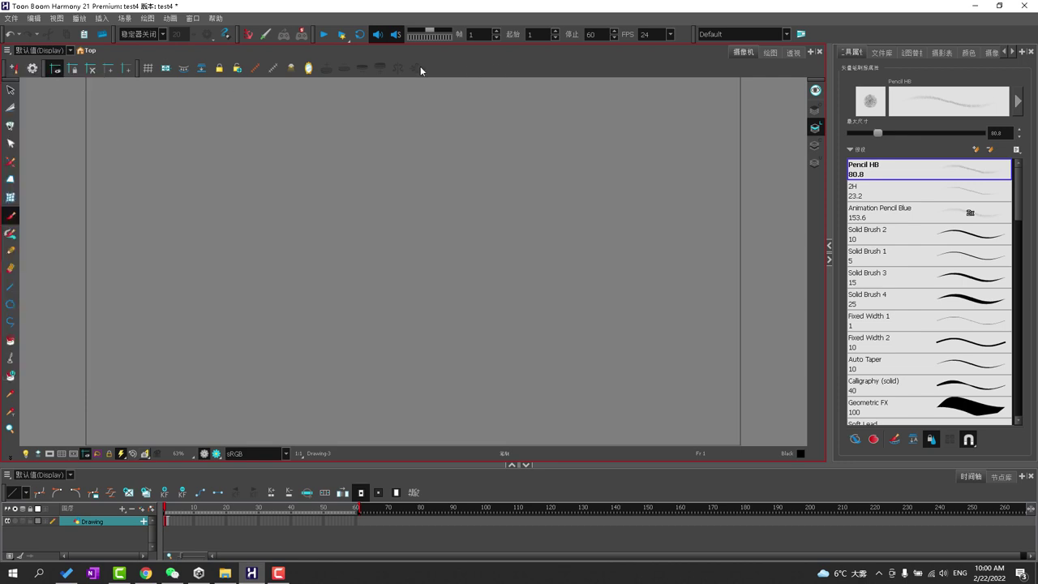
Start a new tool preset from the current brush and name it Pencil HB.
click(14, 70)
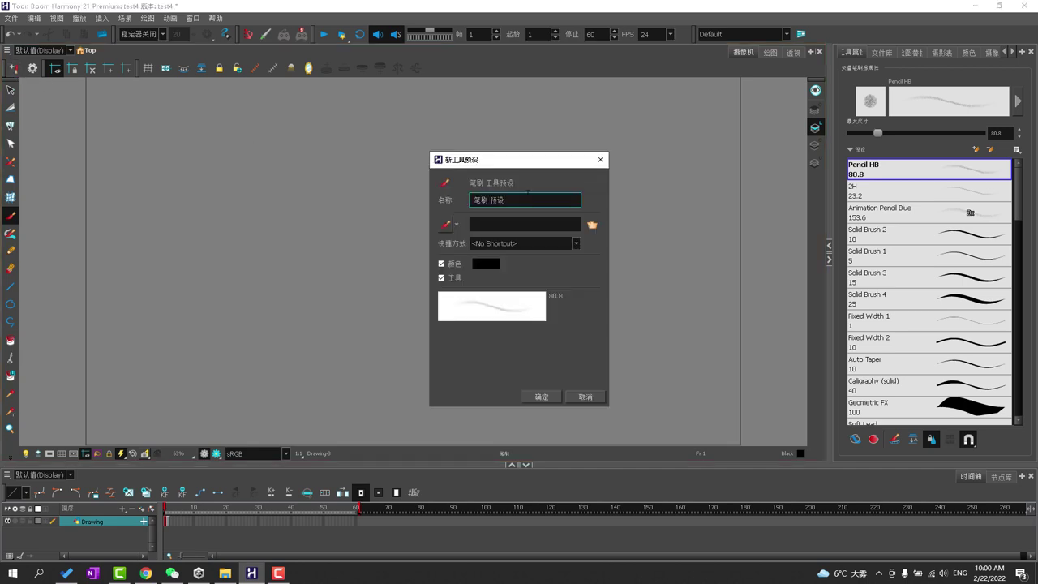
key(ctrl+a)
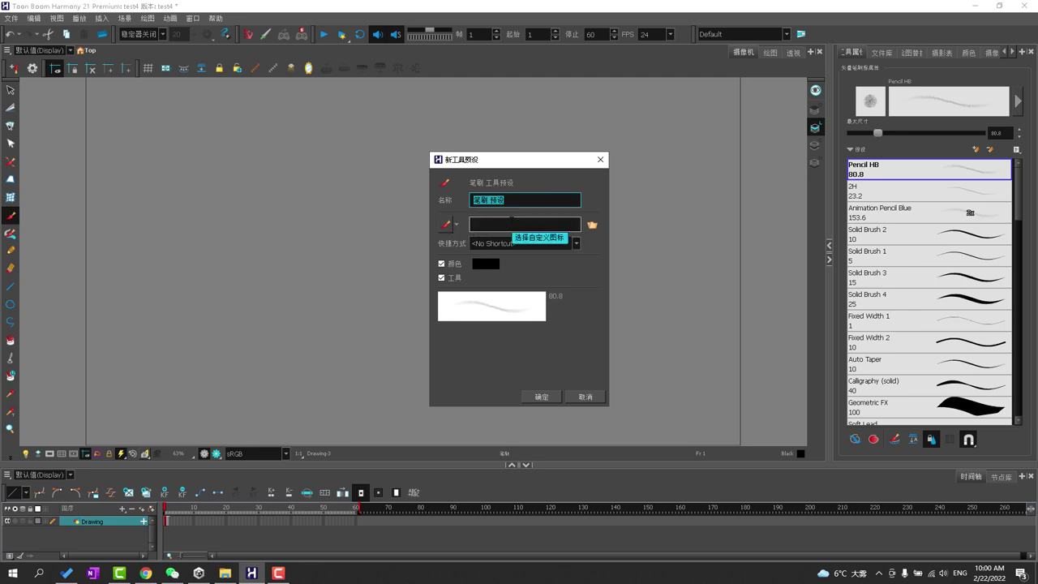
text(Pencil HB)
click(457, 224)
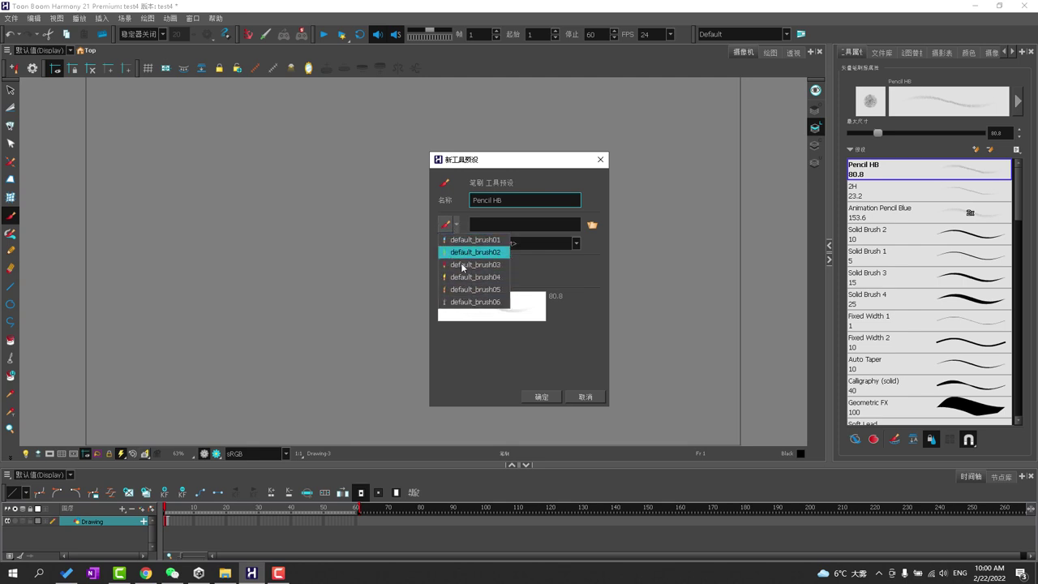
click(591, 225)
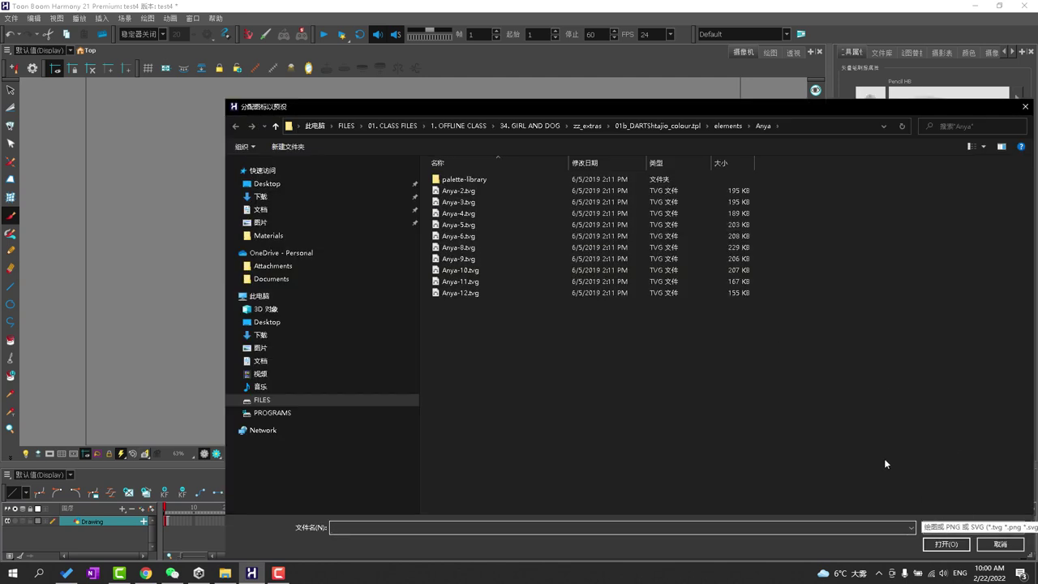
drag(985, 115, 985, 112)
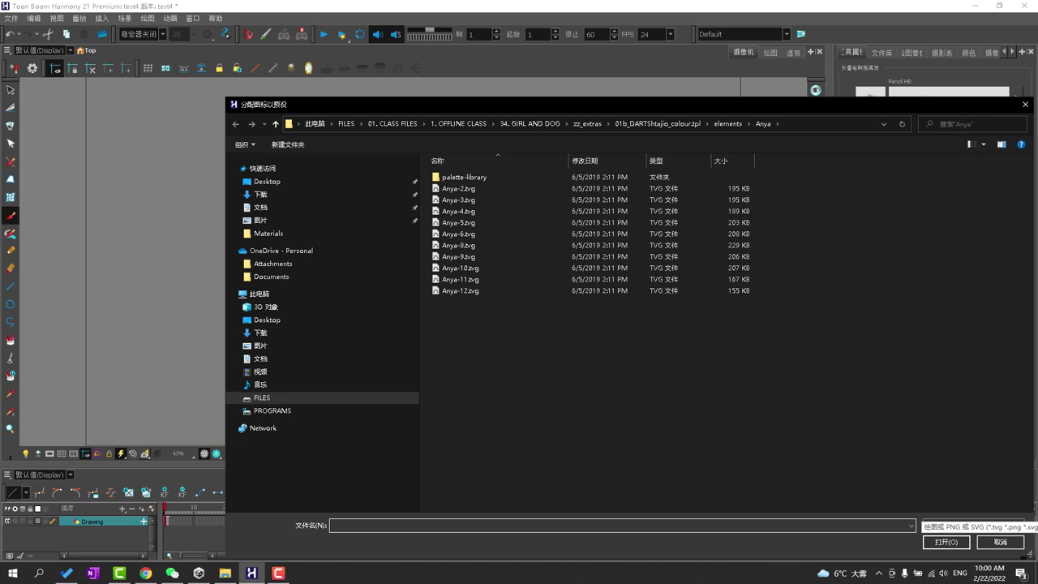
click(1025, 104)
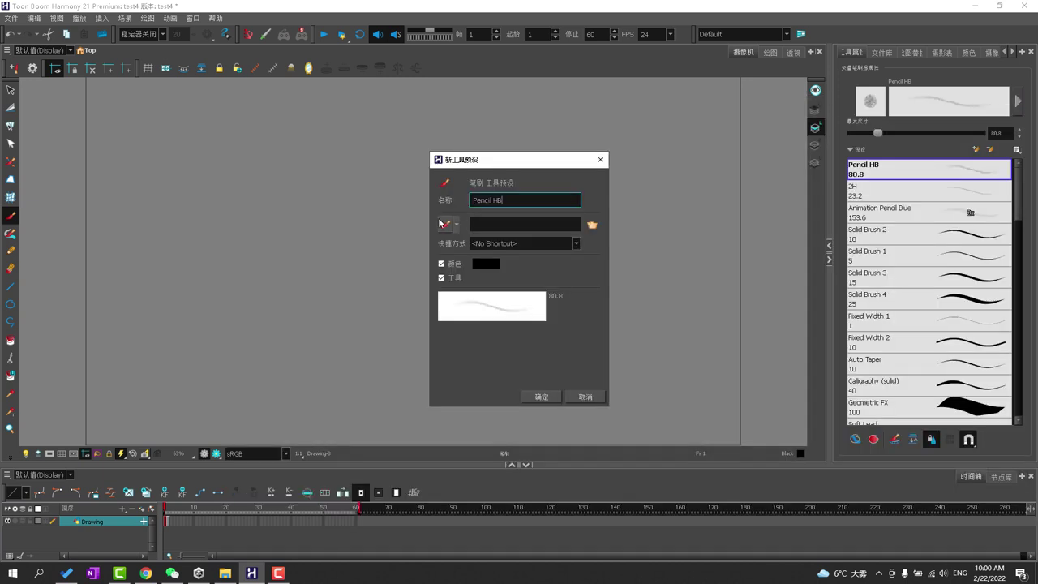
click(457, 226)
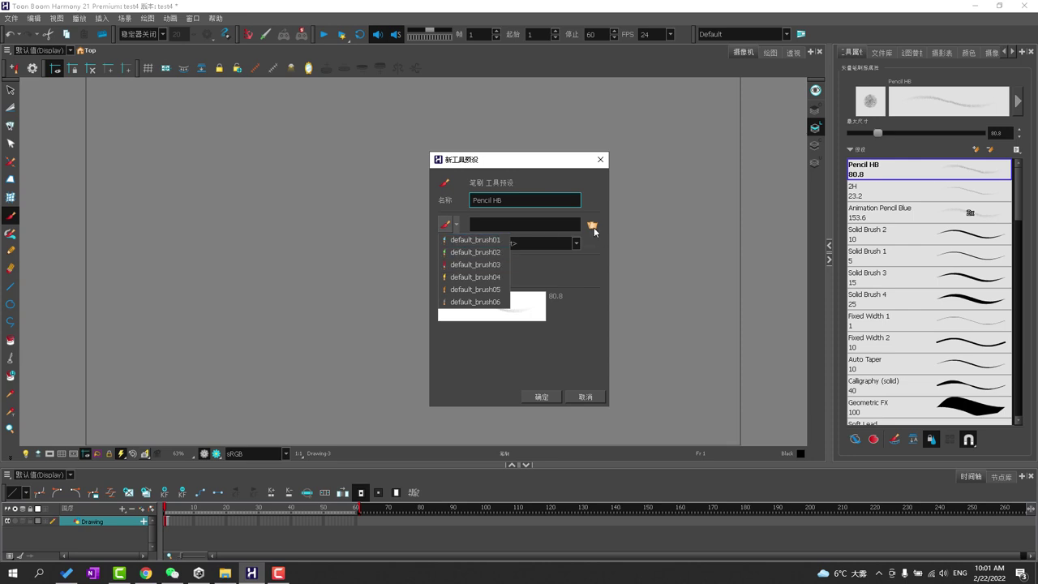
click(491, 179)
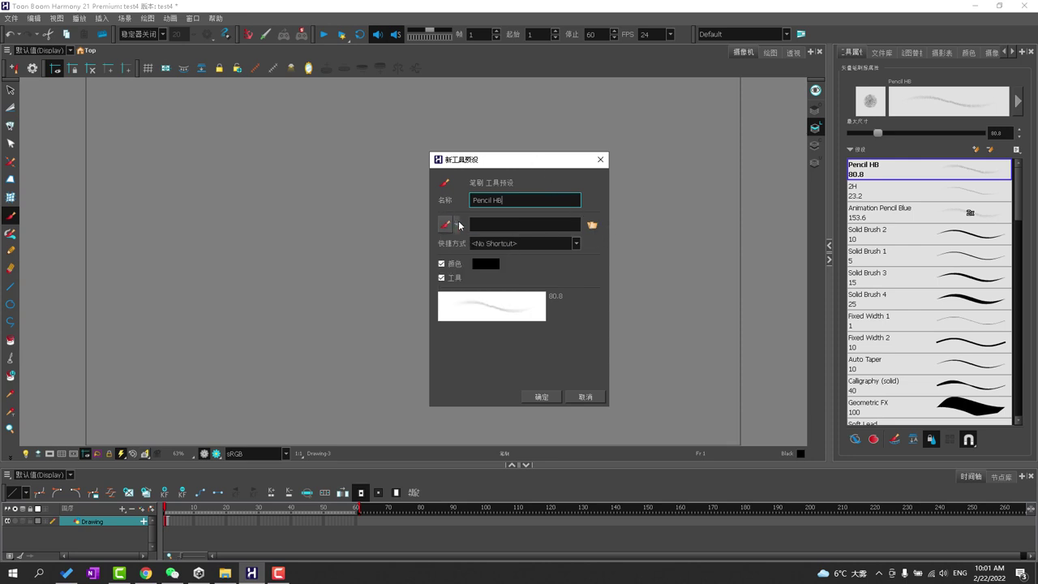
Assign the default_brush06 icon and Shortcut #01 -> 1 to the Pencil HB preset and save it.
click(455, 229)
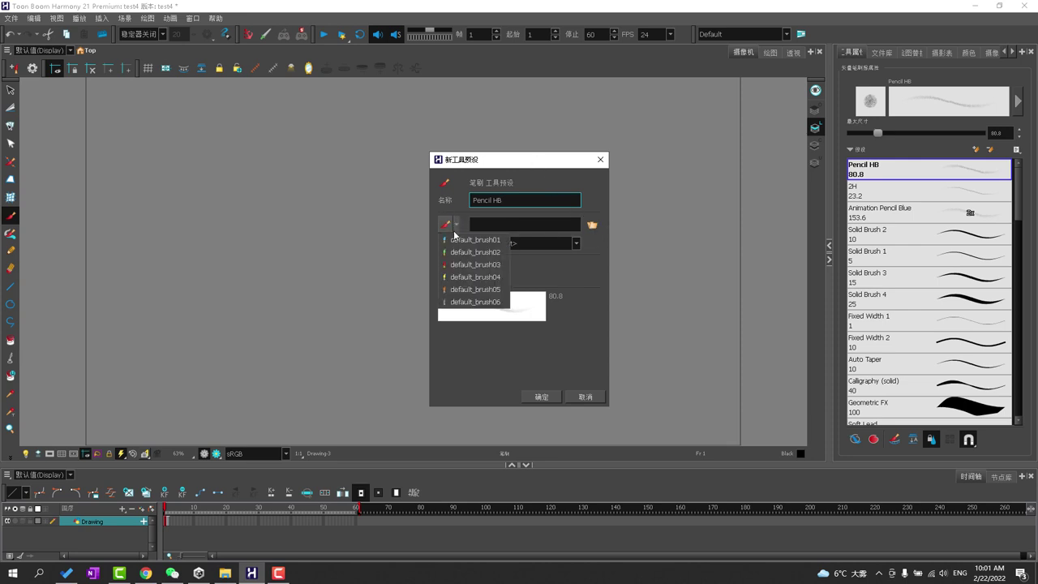
click(467, 288)
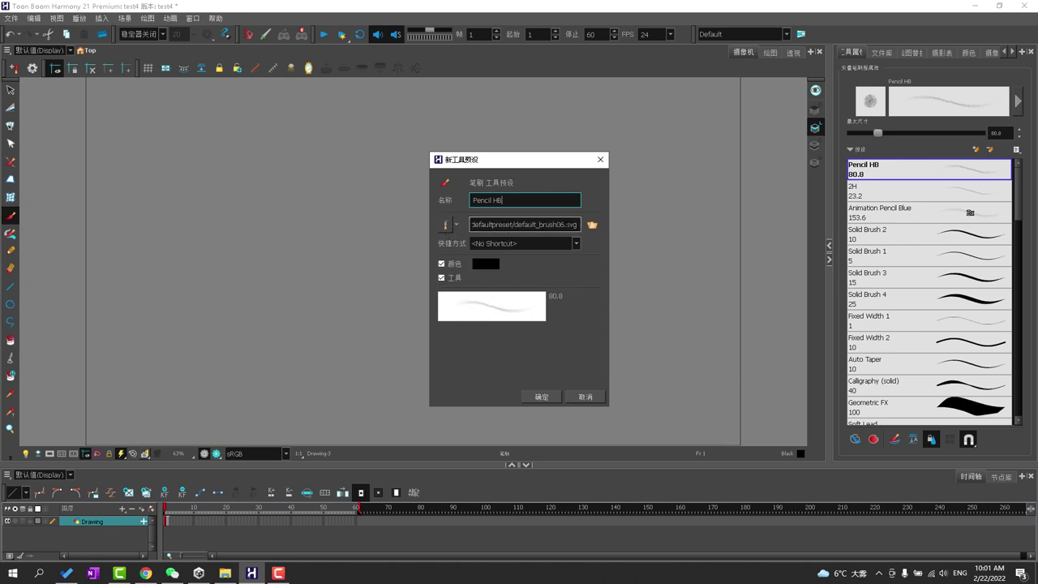
click(578, 245)
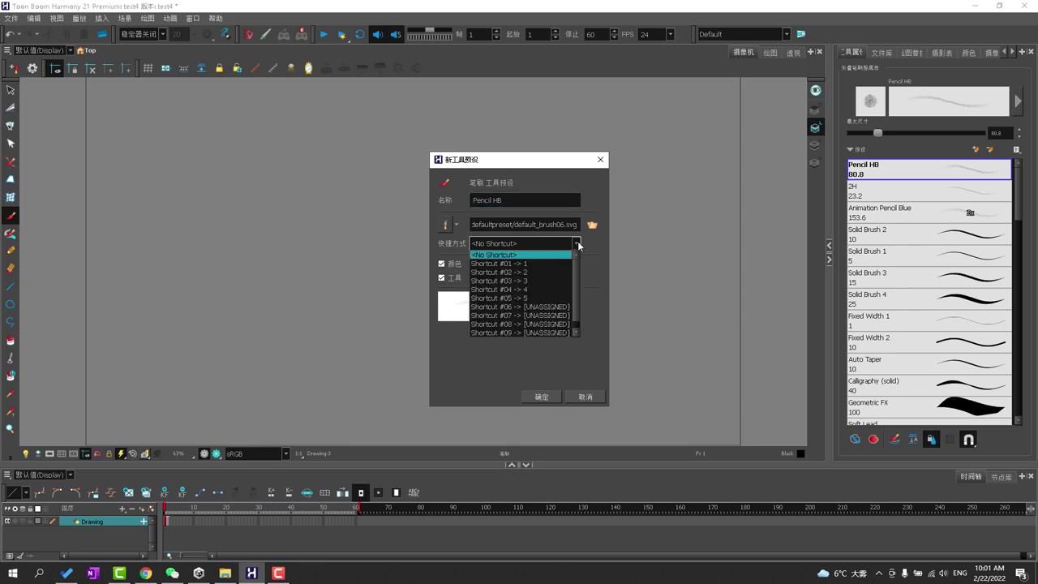
click(515, 254)
click(516, 244)
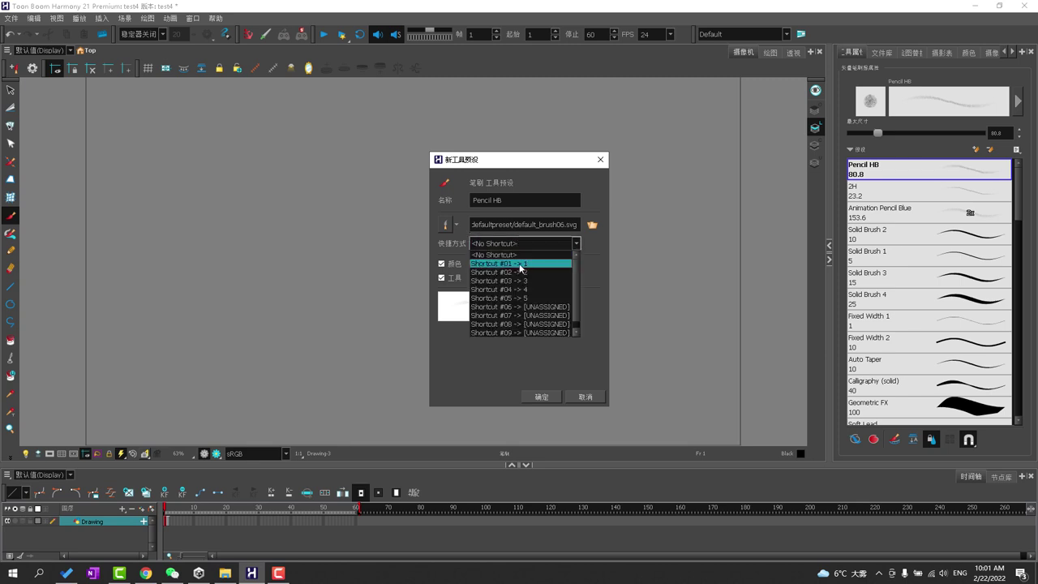
click(519, 263)
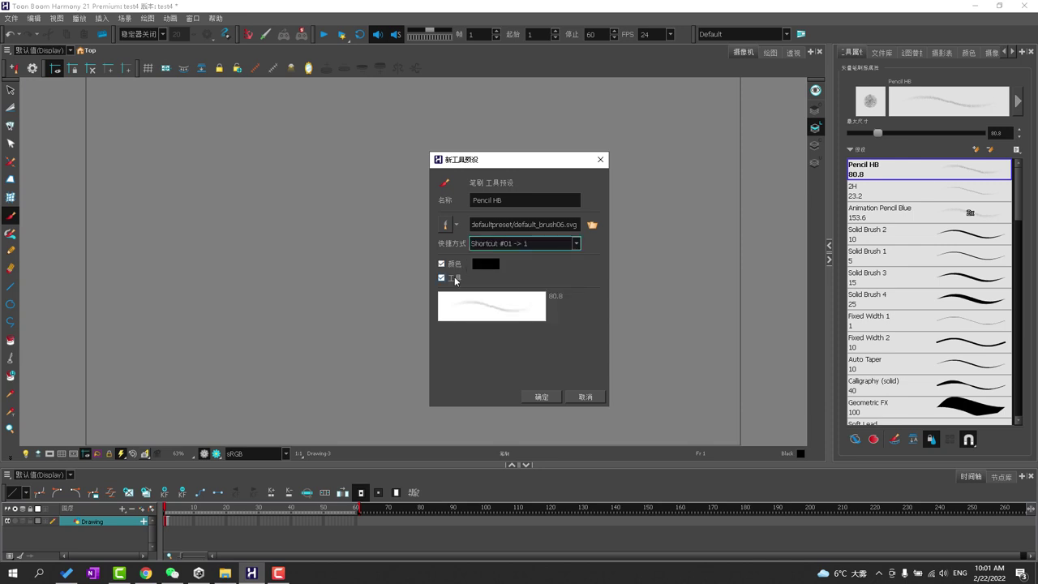
click(499, 203)
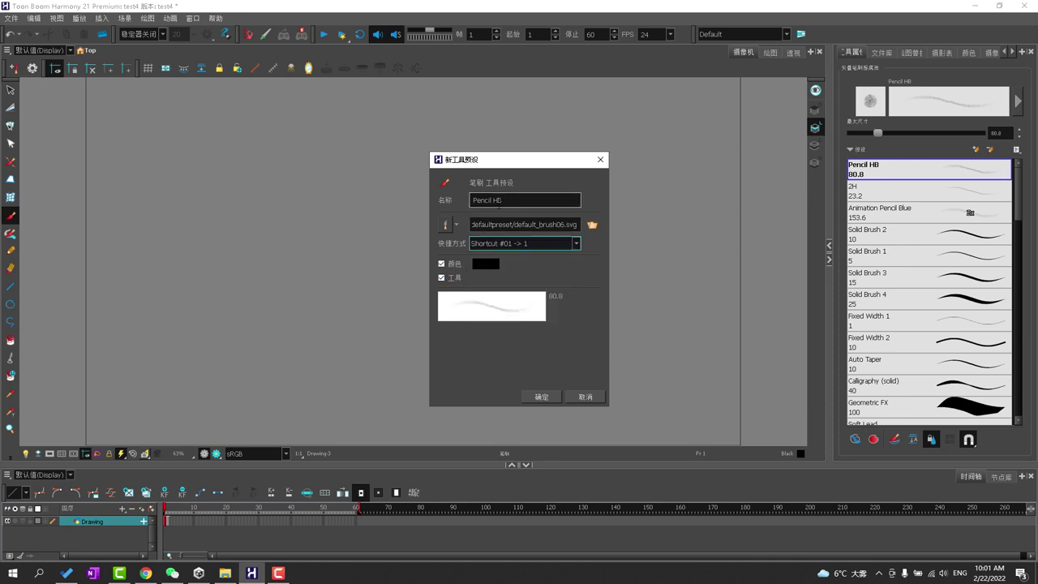
click(539, 397)
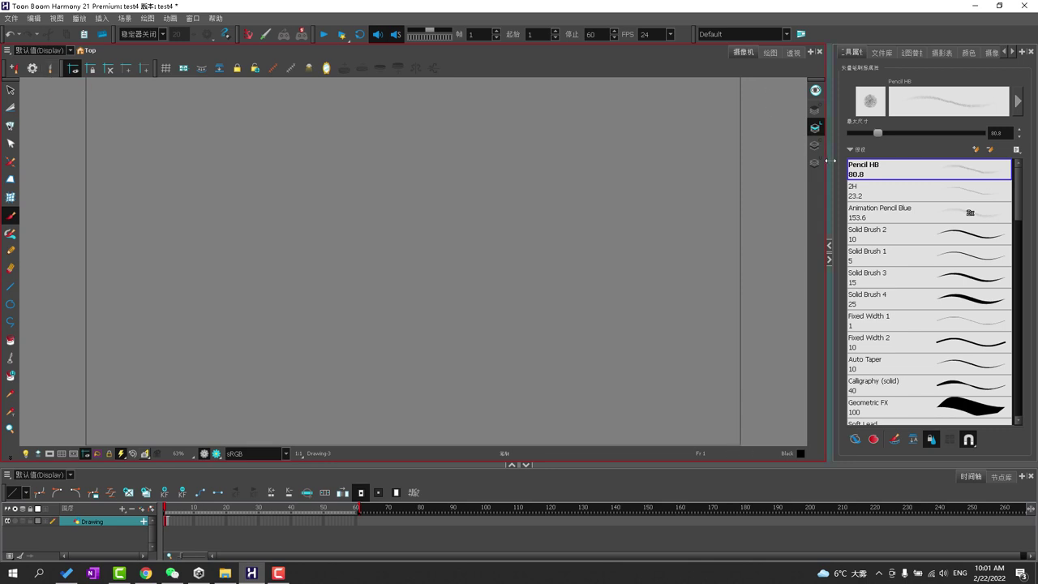
Select the 2H brush and start a new tool preset from it named 2H.
click(860, 195)
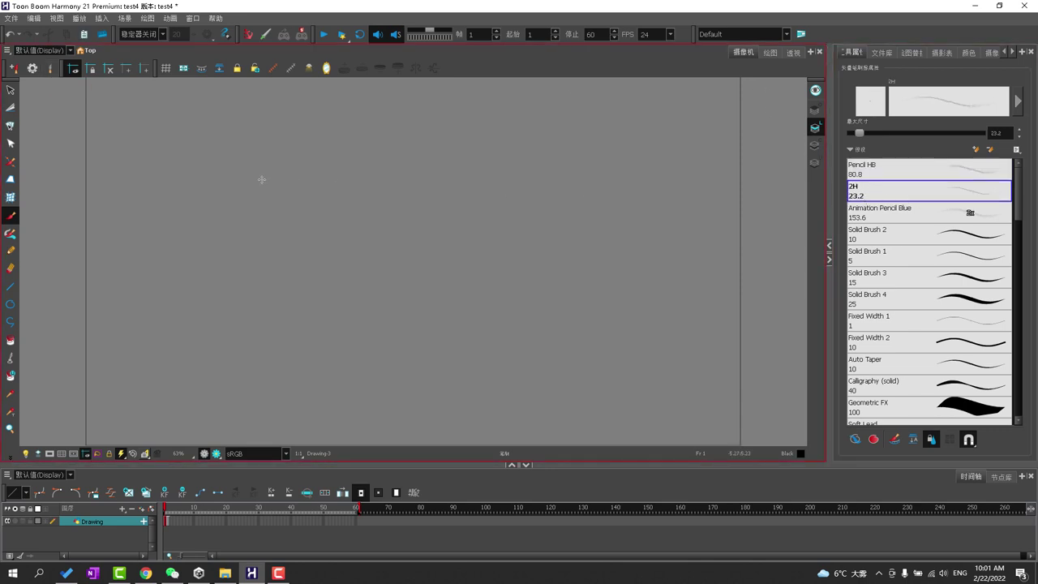
click(16, 69)
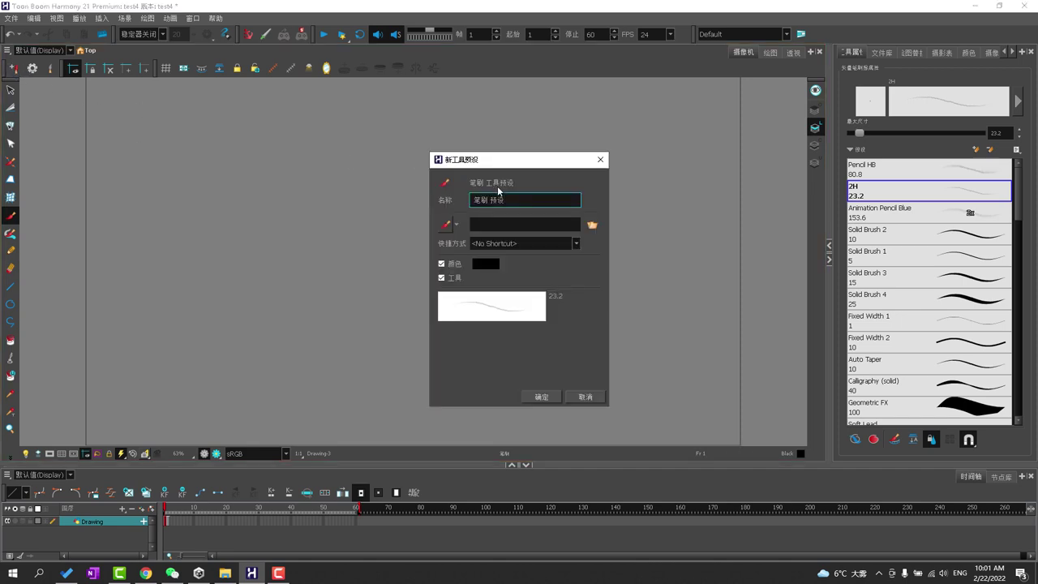
drag(507, 199, 412, 195)
text(2H)
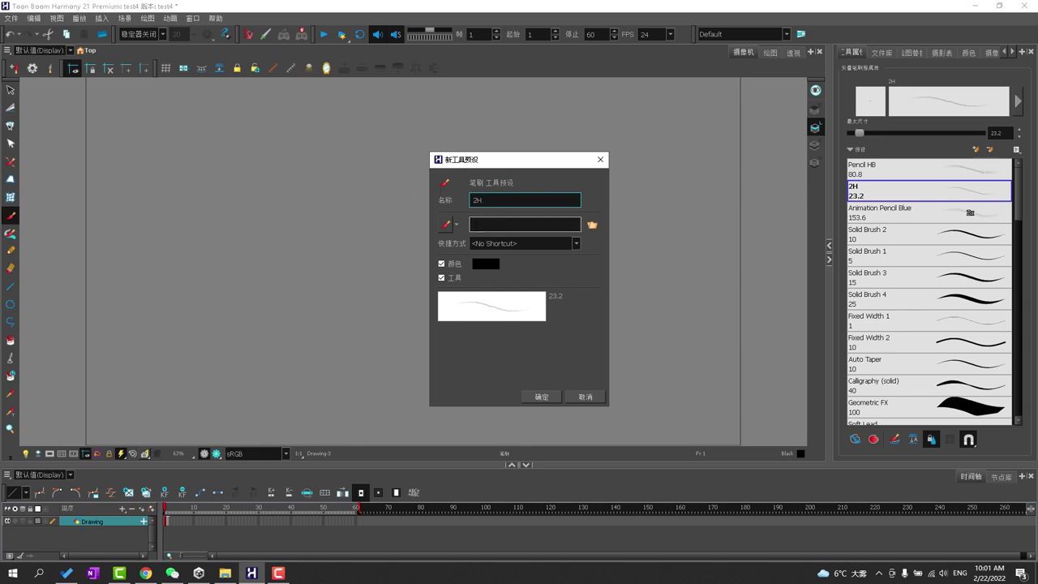
Assign the default_brush05 icon and Shortcut #02 -> 2 to the 2H preset and save it.
click(454, 224)
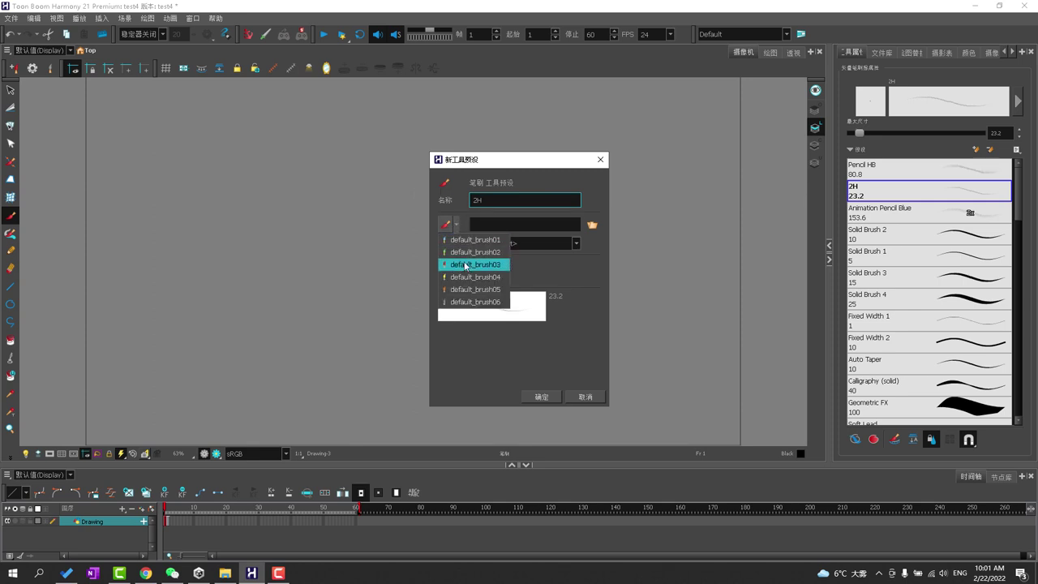
click(472, 289)
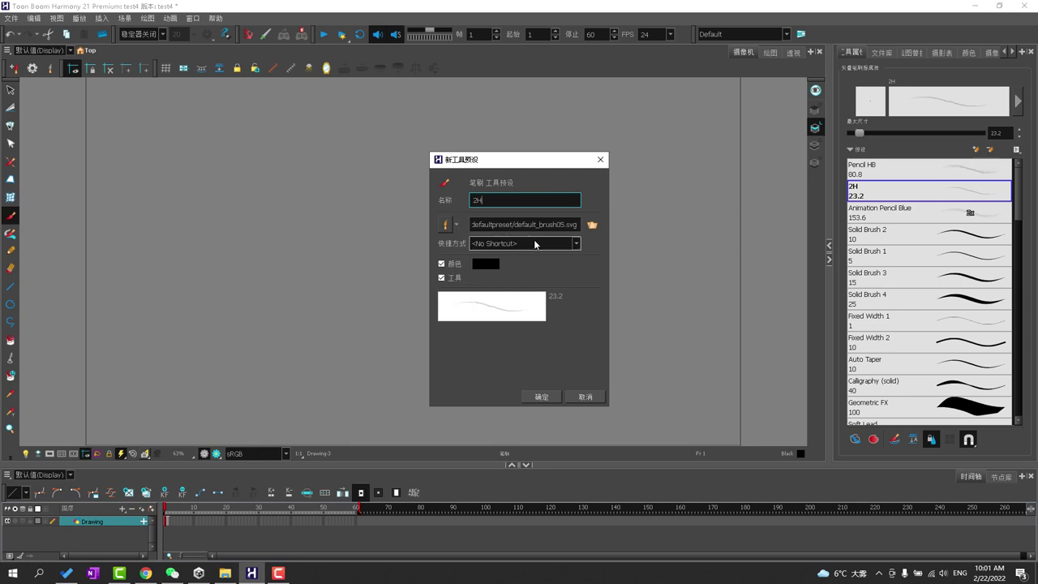
click(558, 243)
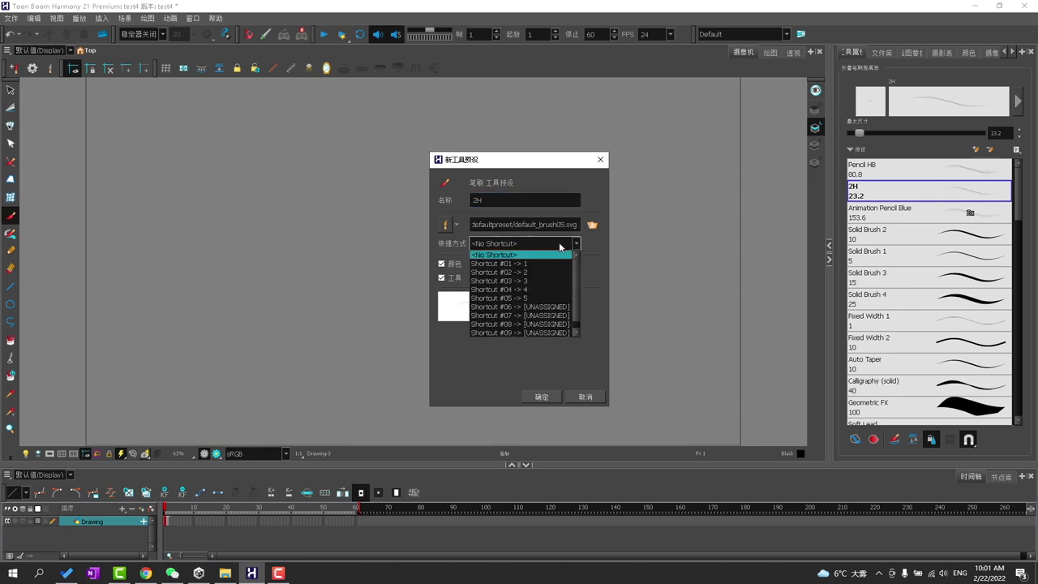
click(524, 273)
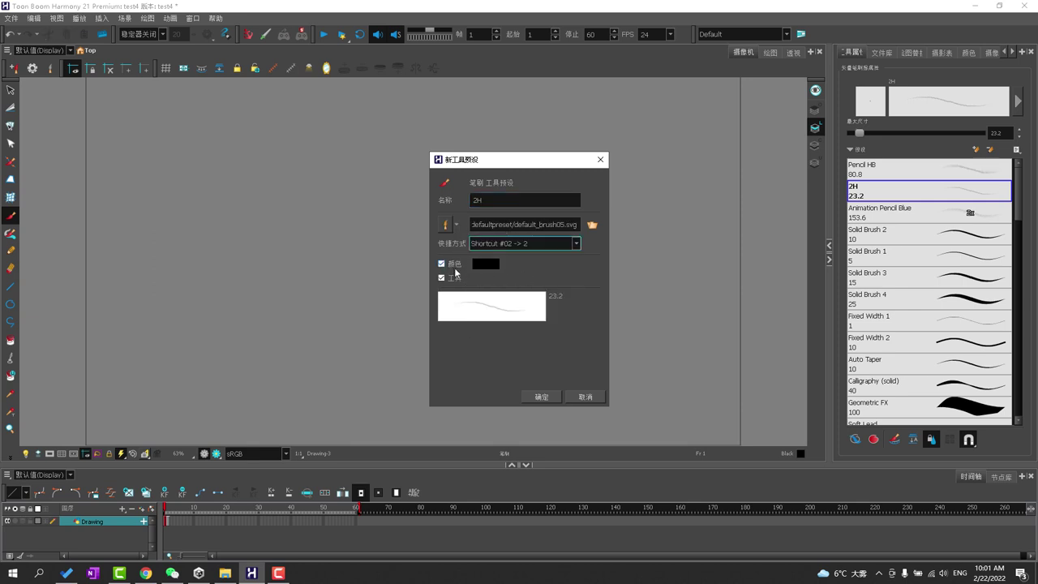
click(541, 396)
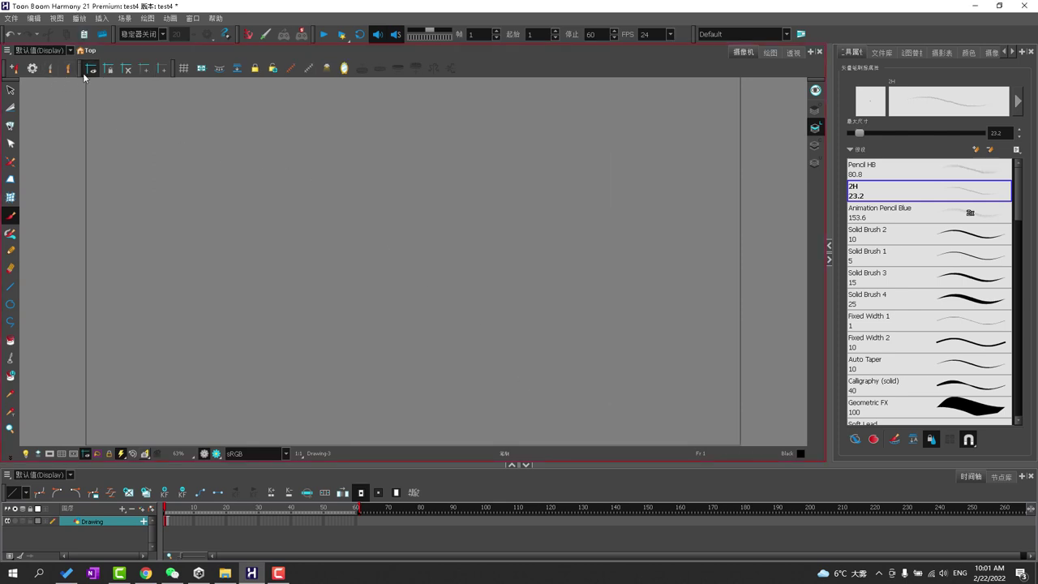
Select the Animation Pencil Blue brush and change the Blue swatch of the test4 palette to RGB 0, 82, 228.
click(883, 219)
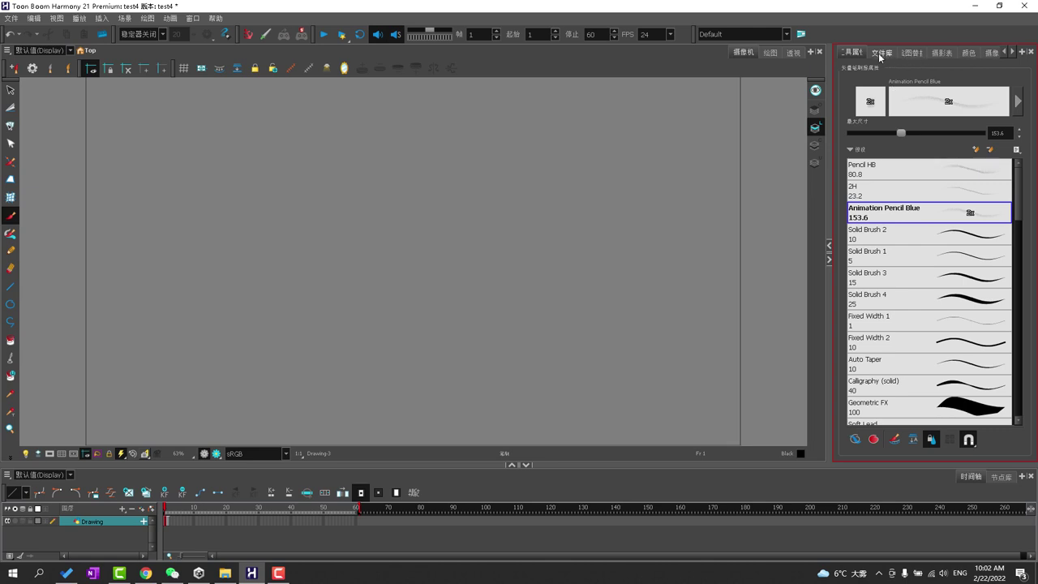
click(890, 54)
click(914, 52)
click(944, 53)
click(978, 53)
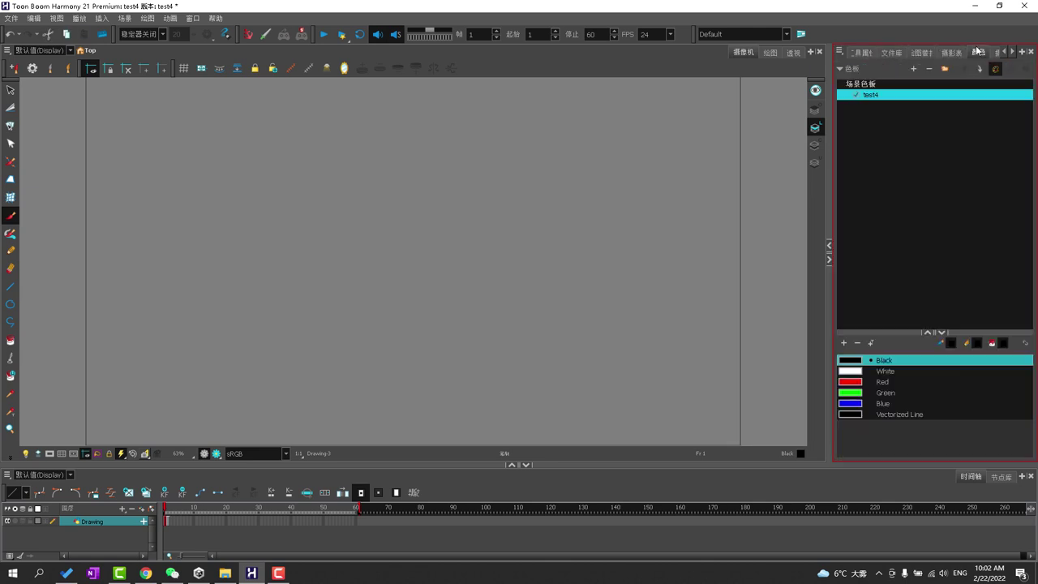
click(871, 404)
double_click(847, 403)
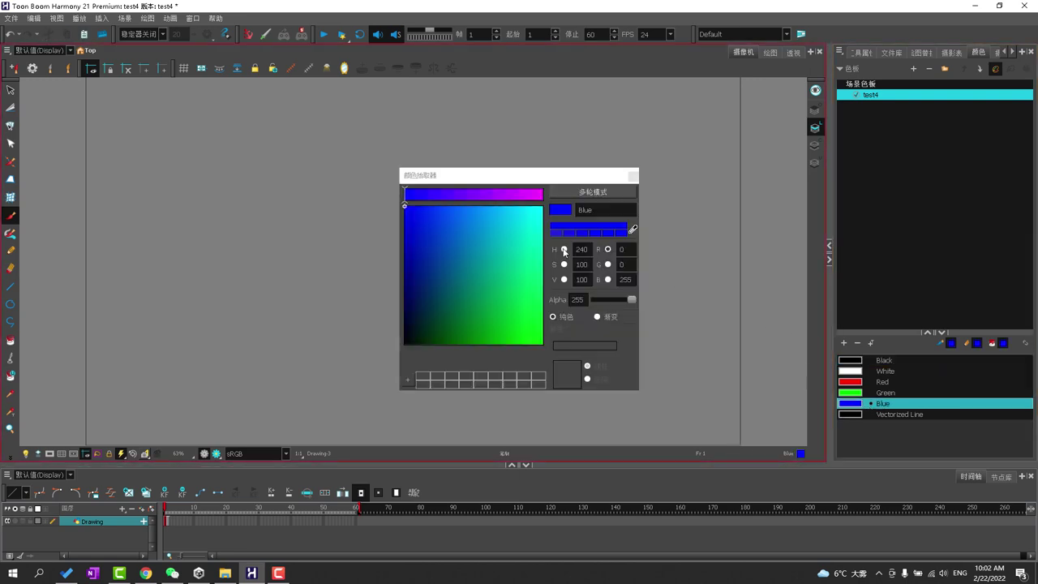
click(453, 221)
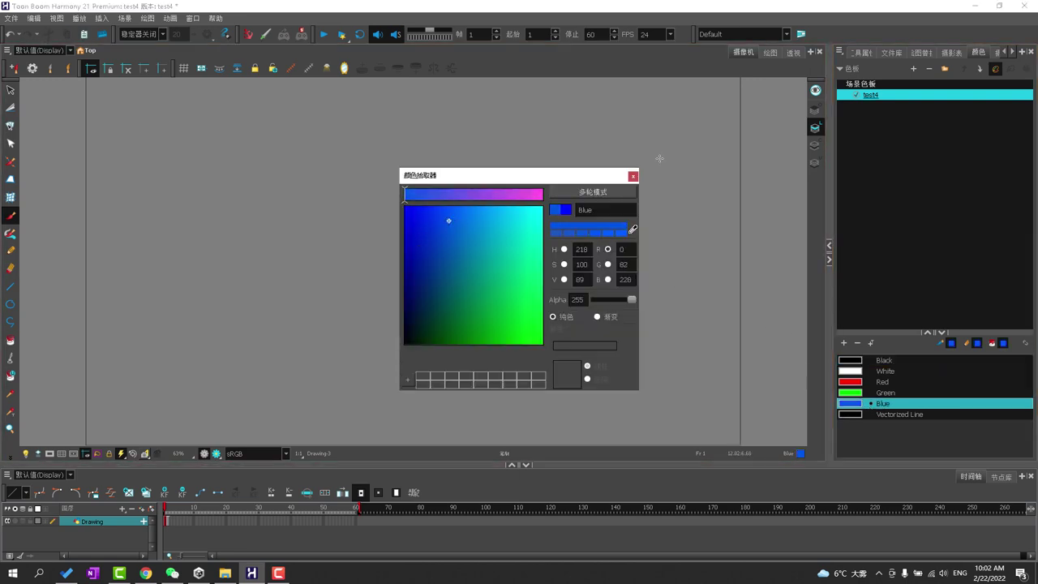
click(634, 176)
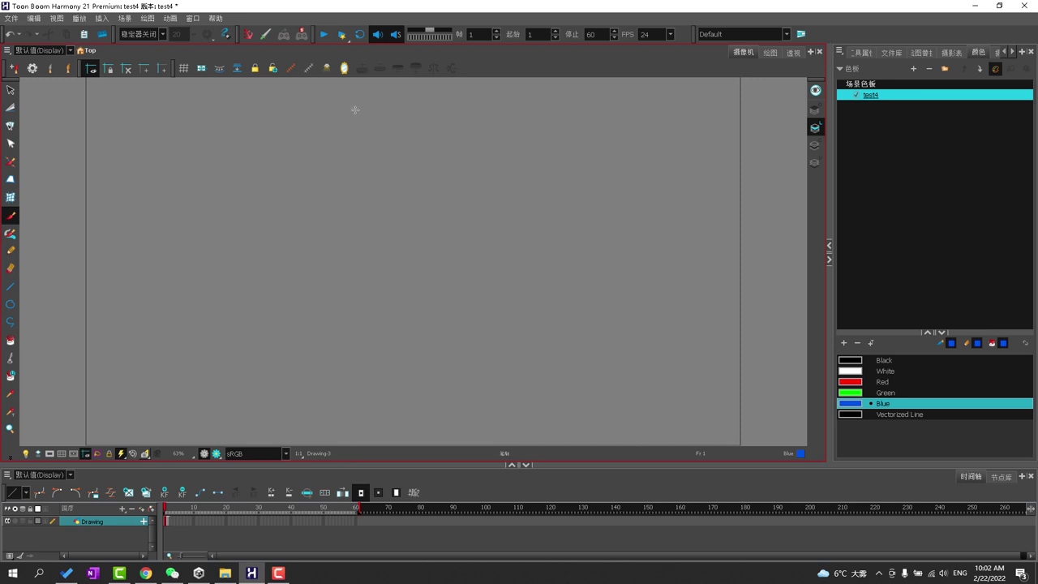
Sketch three rough blue circles side by side, adding horizontal and vertical guide lines across the middle one.
mouse_move(381, 290)
mouse_down()
mouse_move(408, 171)
mouse_move(496, 274)
mouse_up()
mouse_move(556, 215)
mouse_down()
mouse_move(690, 232)
mouse_move(558, 213)
mouse_up()
mouse_move(289, 254)
mouse_down()
mouse_move(291, 153)
mouse_move(473, 259)
mouse_move(387, 266)
mouse_move(452, 297)
mouse_up()
drag(448, 154, 454, 316)
Start a new tool preset from the current blue brush and name it Animation Pencil Blue.
click(15, 70)
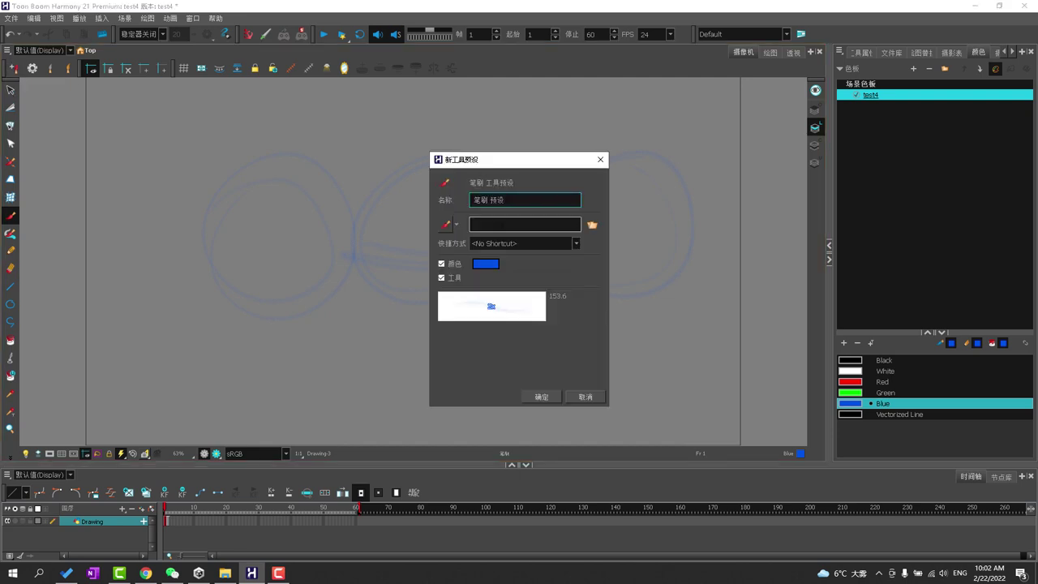
drag(532, 200, 270, 183)
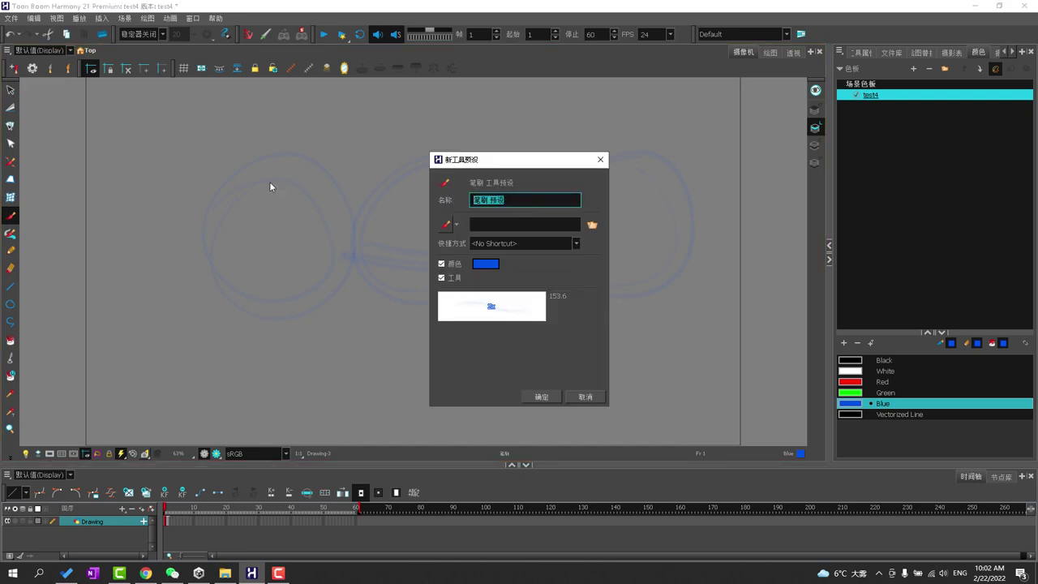
text(Animation Pencil Blue)
Assign the default_brush01 icon and Shortcut #03 -> 3 to the Animation Pencil Blue preset and save it.
click(456, 225)
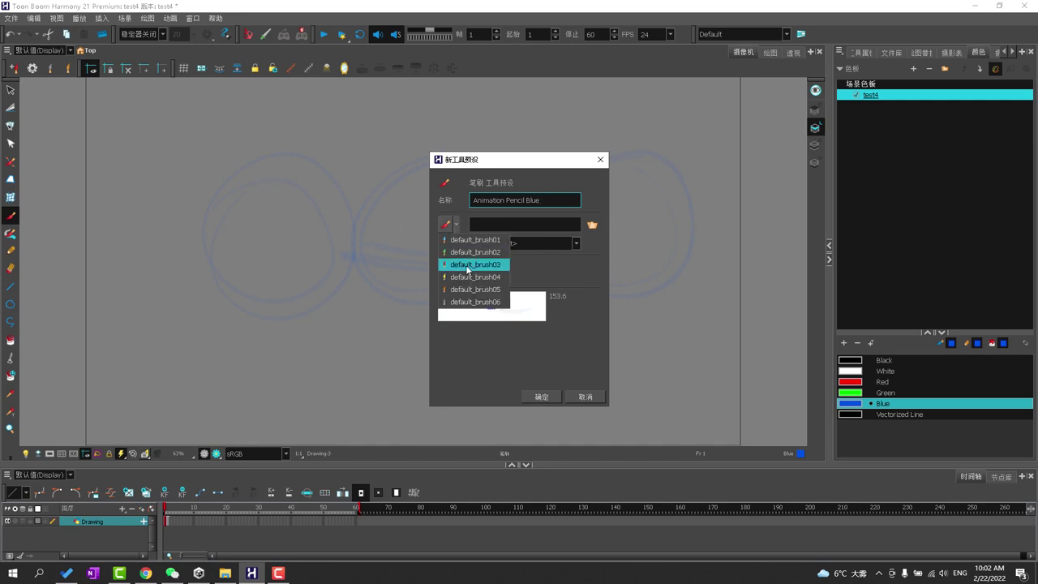
click(475, 241)
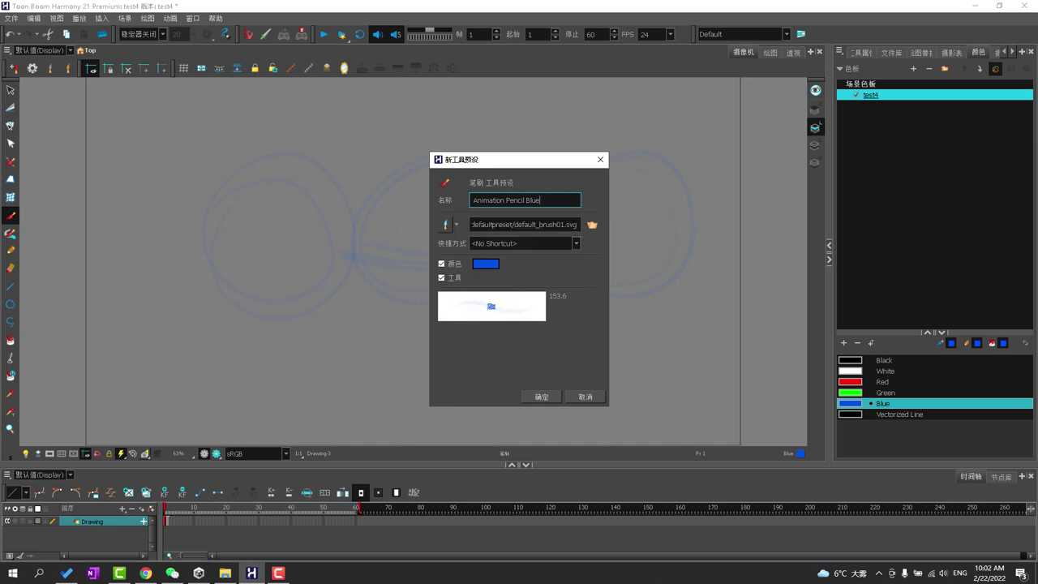
click(577, 243)
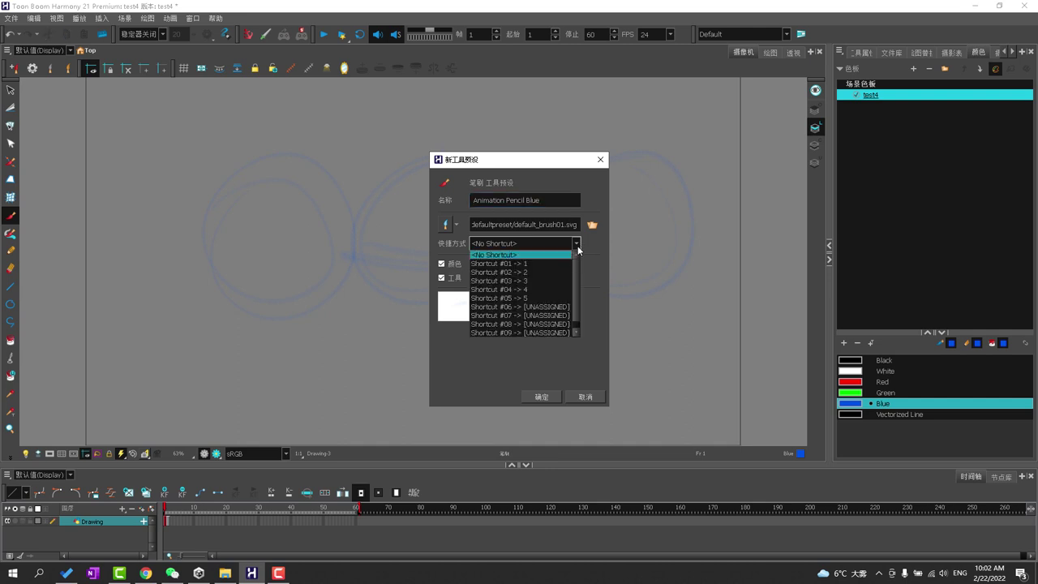
click(555, 281)
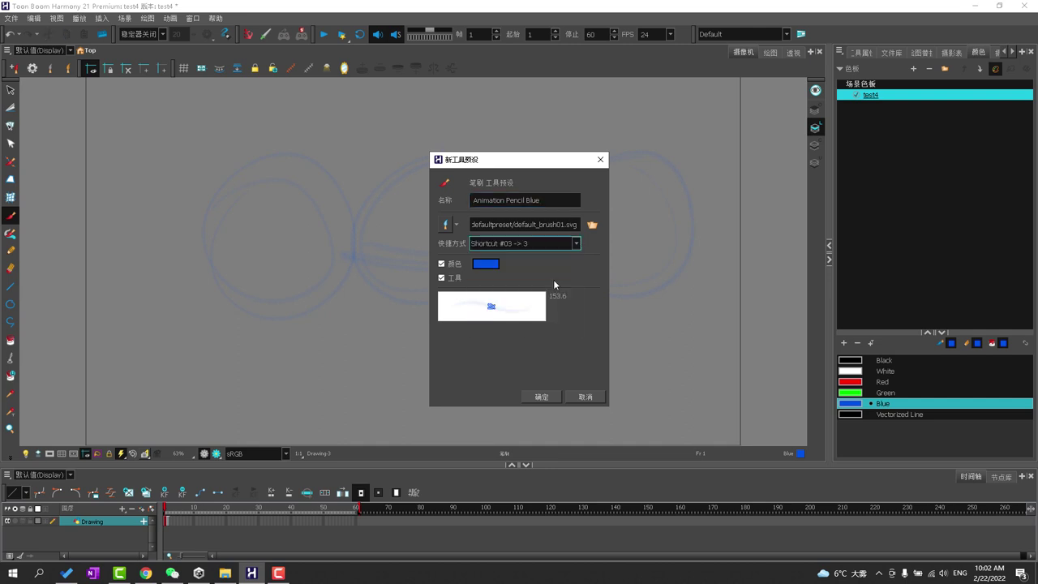
click(548, 399)
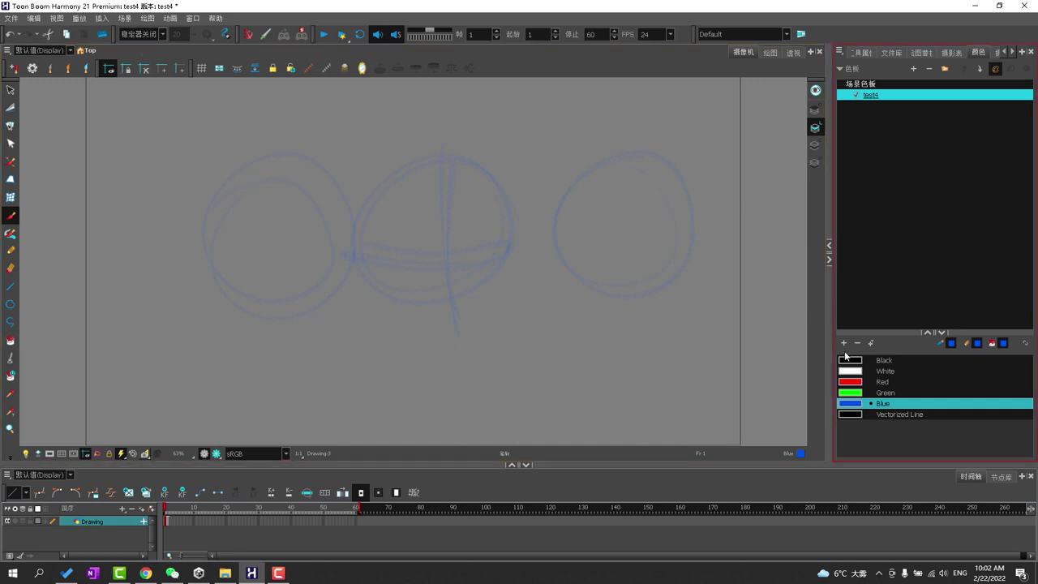
Choose the Red swatch and sketch rough red circles overlapping the blue ones.
click(873, 382)
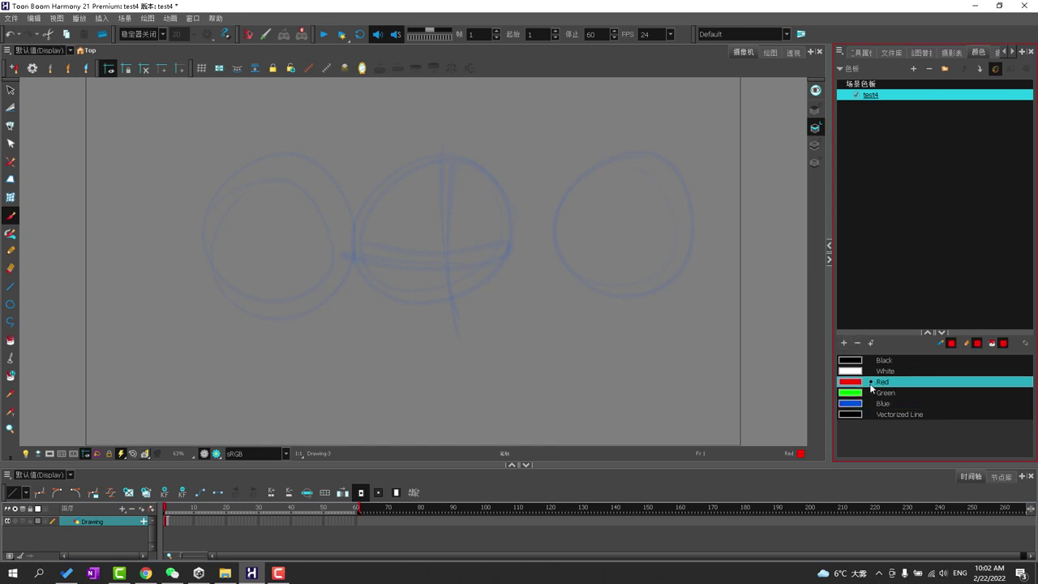
mouse_move(173, 180)
mouse_down()
mouse_move(209, 286)
mouse_move(200, 167)
mouse_up()
mouse_move(380, 166)
mouse_down()
mouse_move(461, 240)
mouse_move(301, 260)
mouse_up()
mouse_move(483, 231)
mouse_down()
mouse_move(547, 202)
mouse_move(463, 199)
mouse_move(556, 204)
mouse_up()
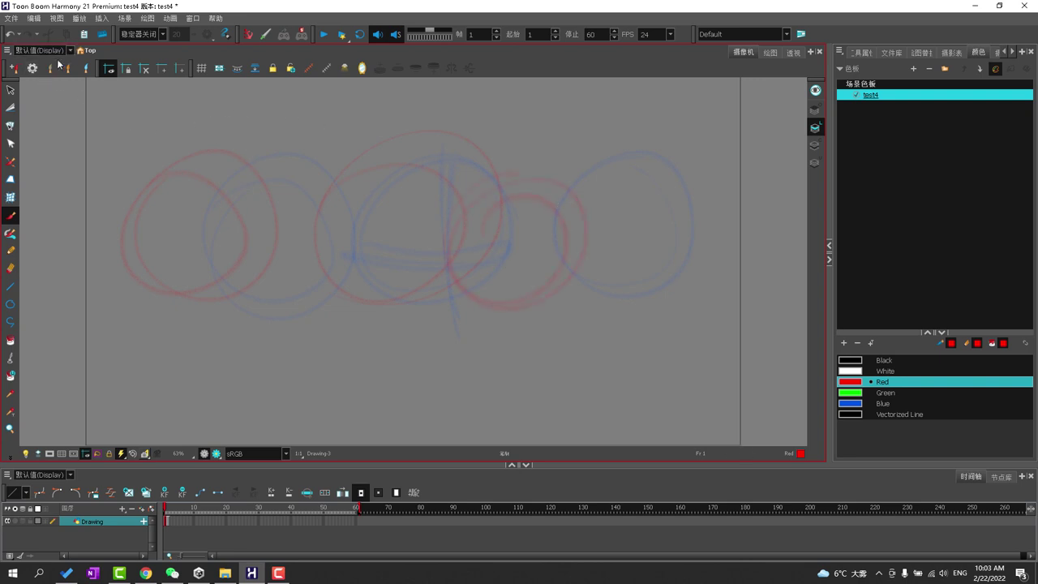
Start a new tool preset from the current red brush and name it Corrections.
click(53, 70)
drag(544, 200, 296, 160)
text(Corrections)
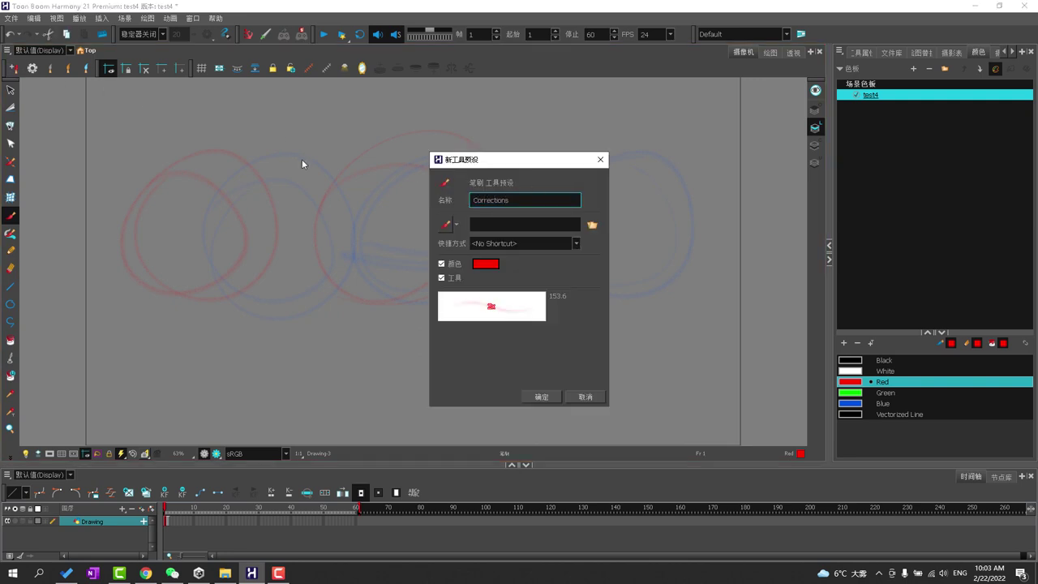
Assign the default_brush03 icon and Shortcut #04 -> 4 to the Corrections preset and save it.
click(456, 228)
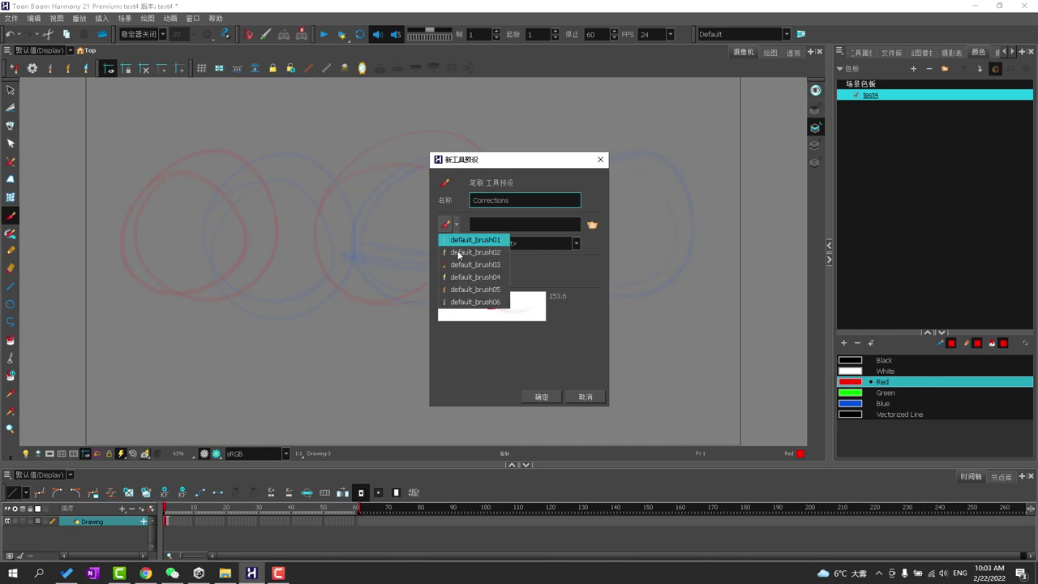
click(457, 264)
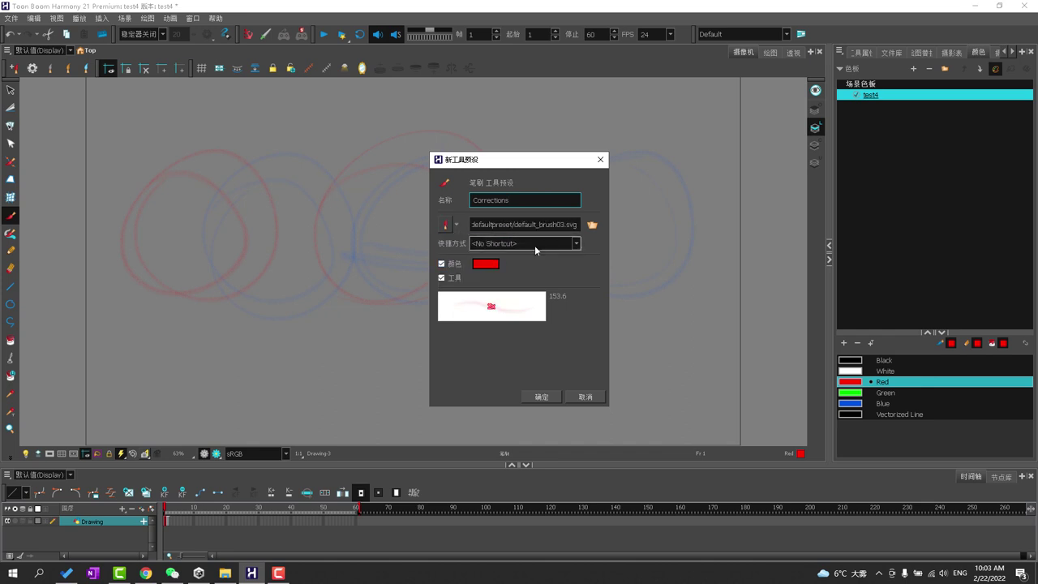
click(549, 245)
click(541, 291)
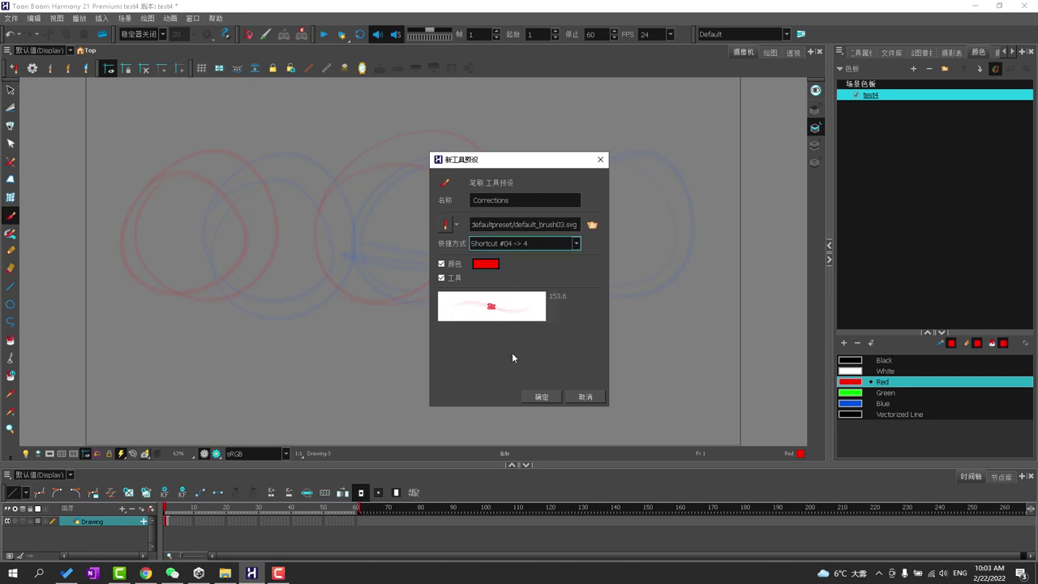
click(538, 398)
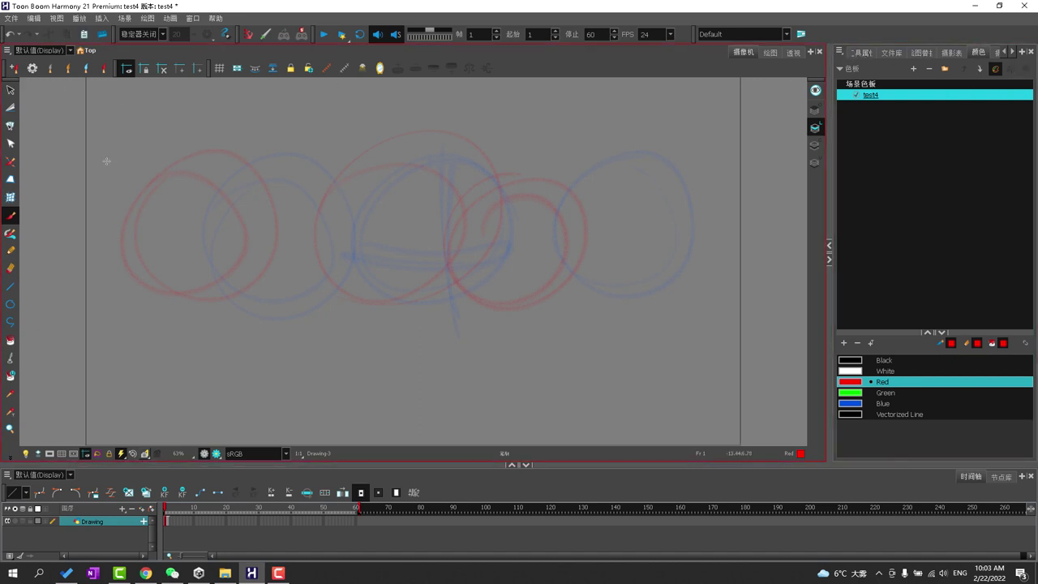
Erase parts of the overlapping circles using the Eraser tool and its Soft Eraser preset.
click(9, 271)
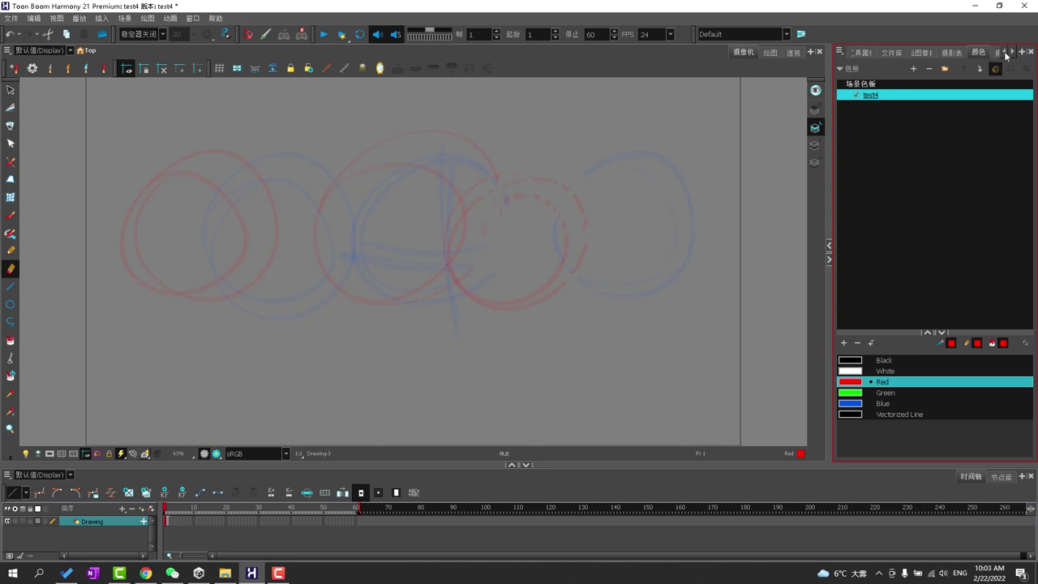
click(861, 52)
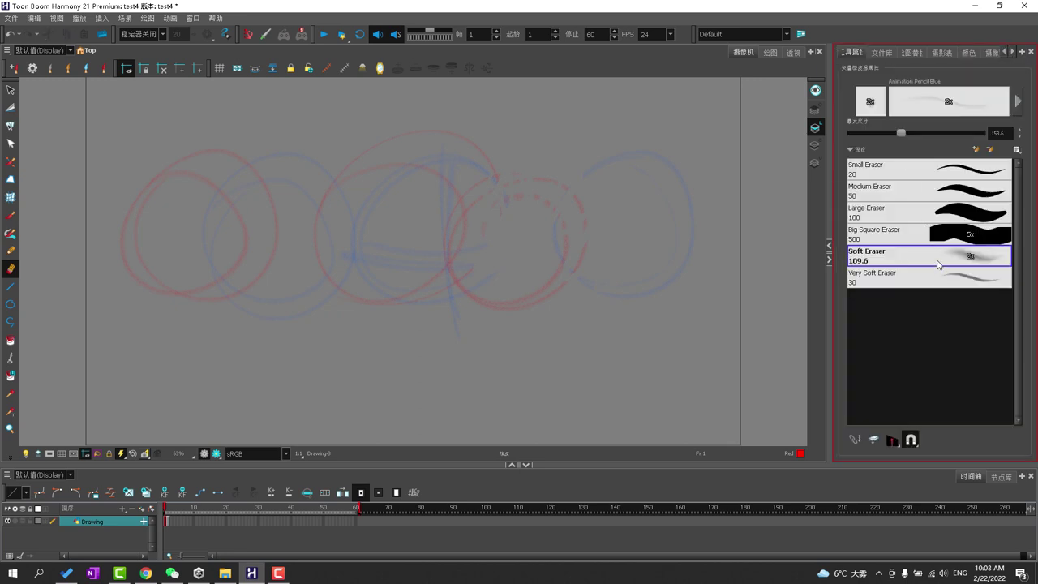
click(938, 263)
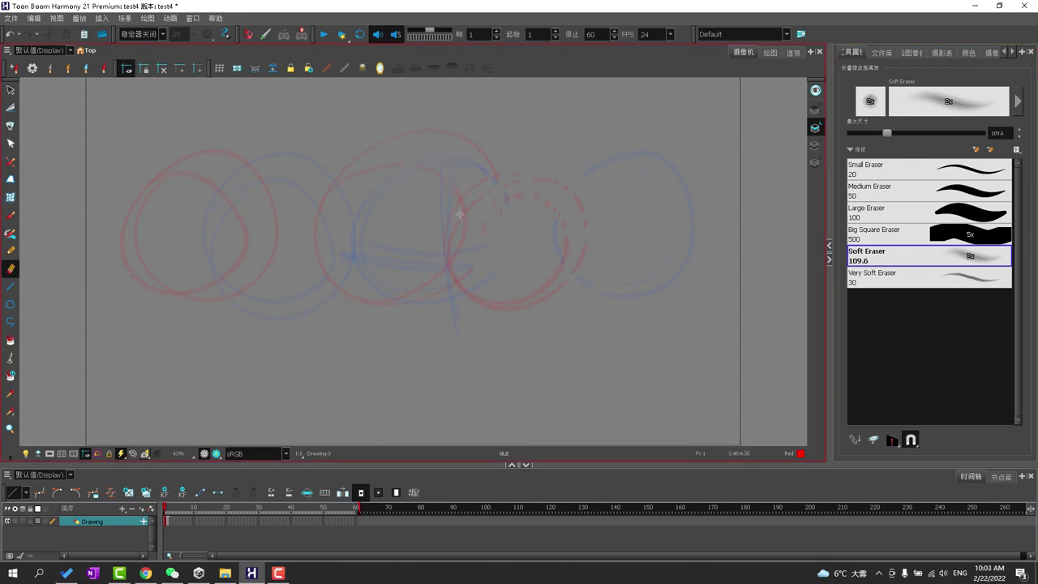
Adjust the Soft Eraser's opacity in the eraser properties and update its preset.
click(872, 96)
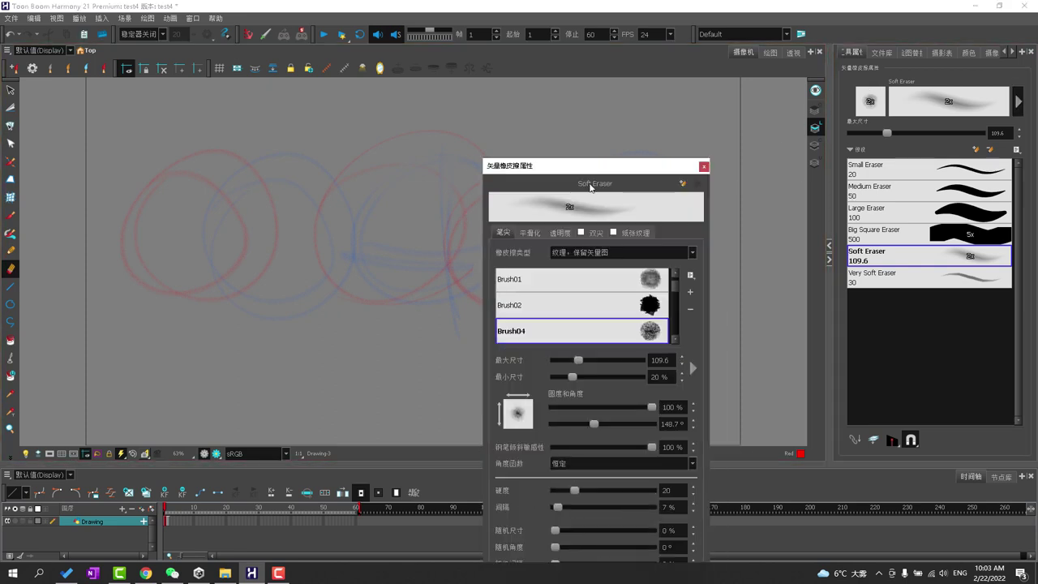
click(530, 233)
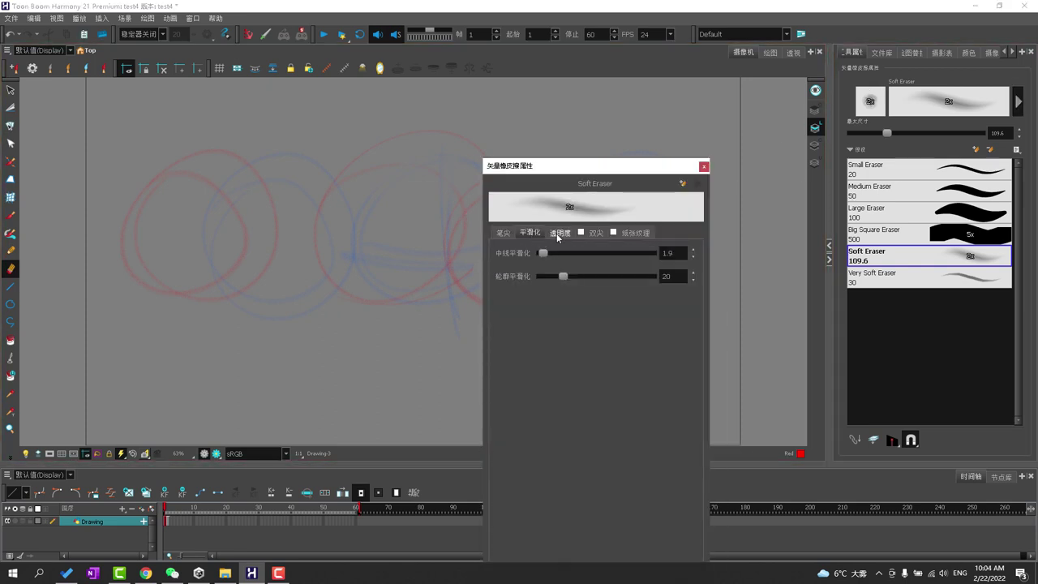
click(560, 233)
drag(558, 271, 563, 268)
click(696, 184)
click(703, 167)
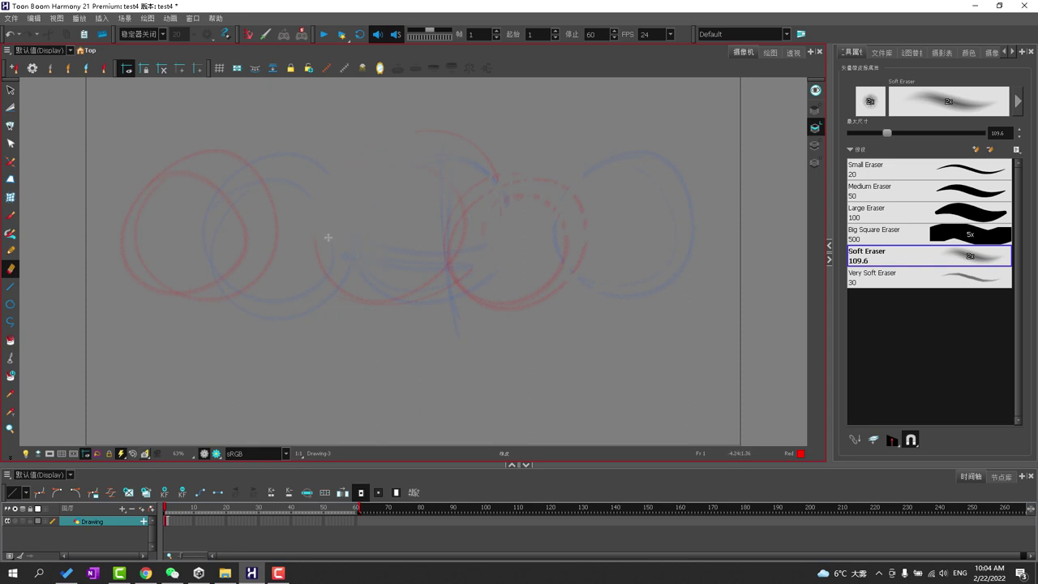
Create a tool preset named Eraser-Soft from the current Soft Eraser, keeping the eraser icon and assigning Shortcut #05 -> 5.
click(17, 72)
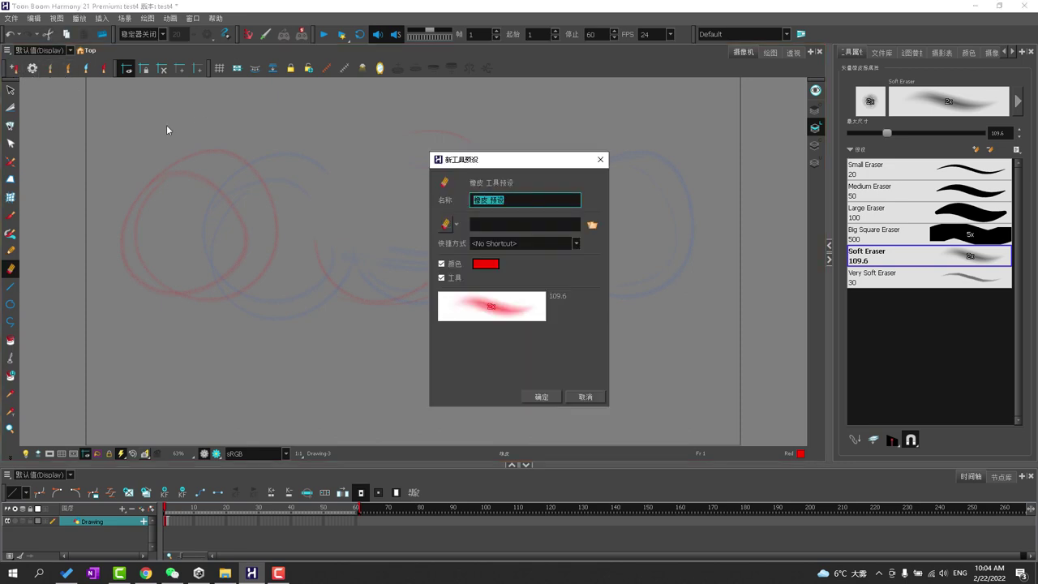
text(Eraser-Soft)
click(520, 243)
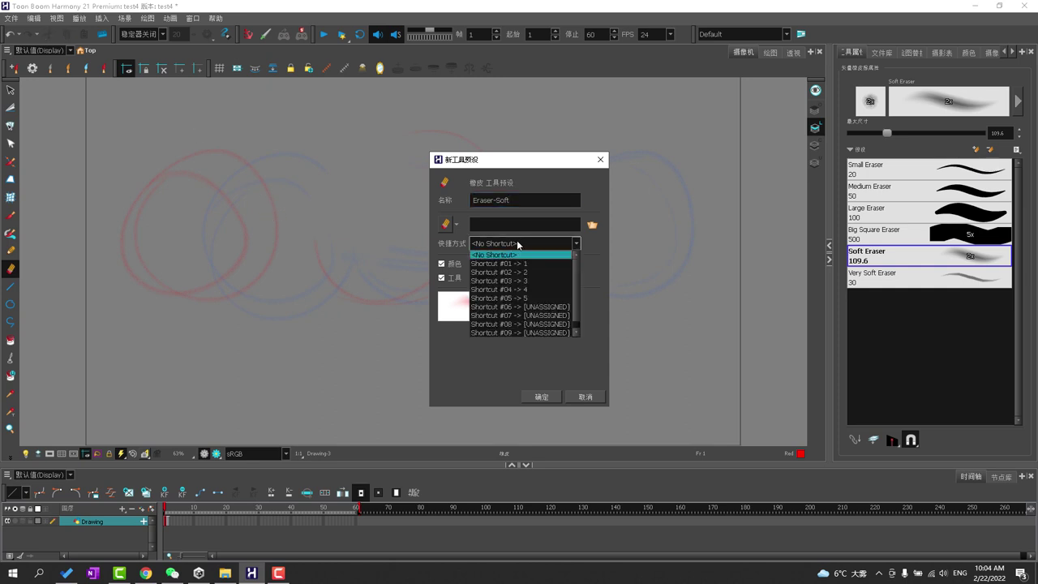
click(511, 294)
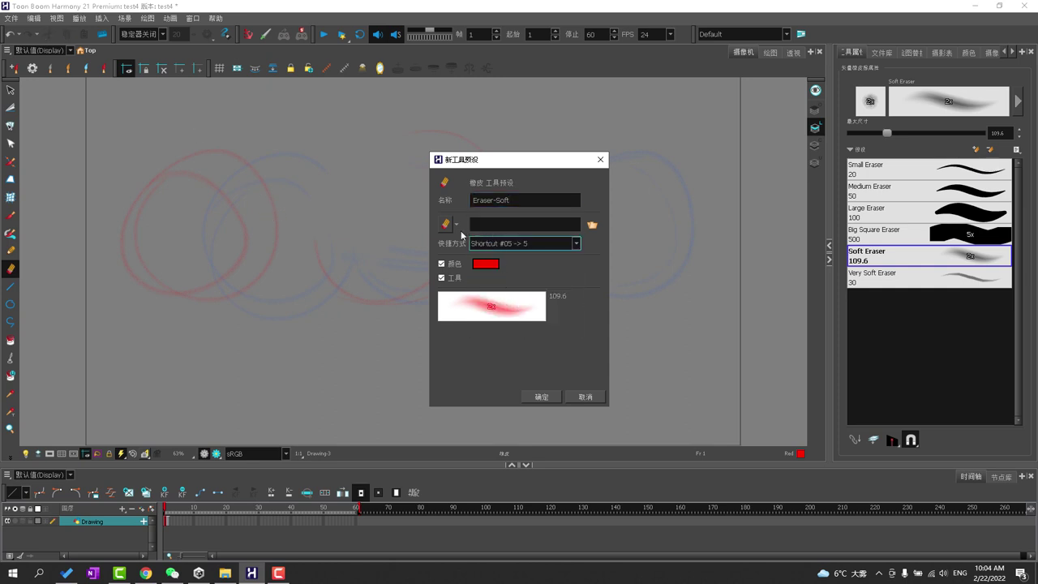
click(457, 228)
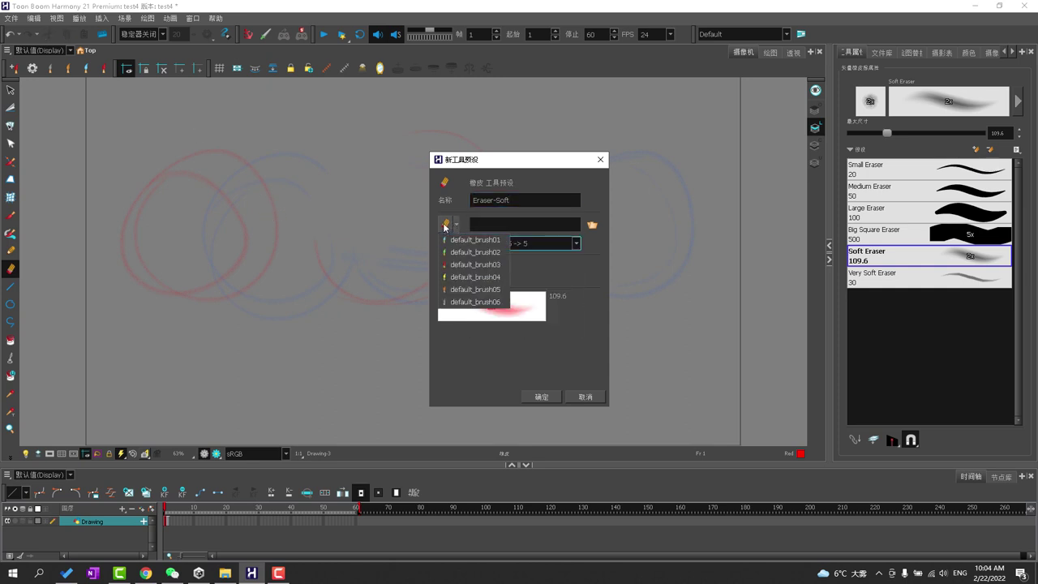
click(443, 225)
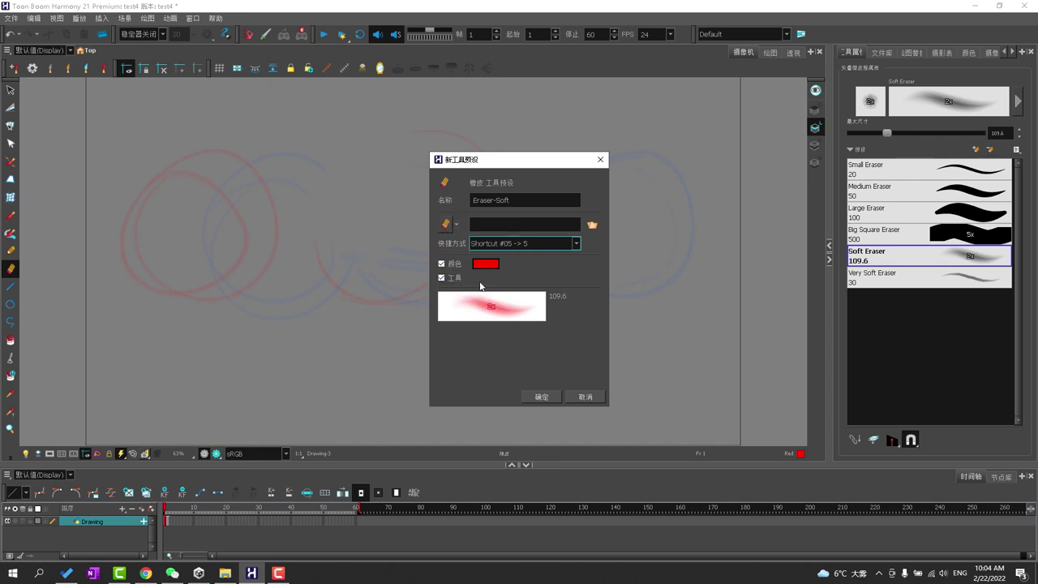
click(540, 397)
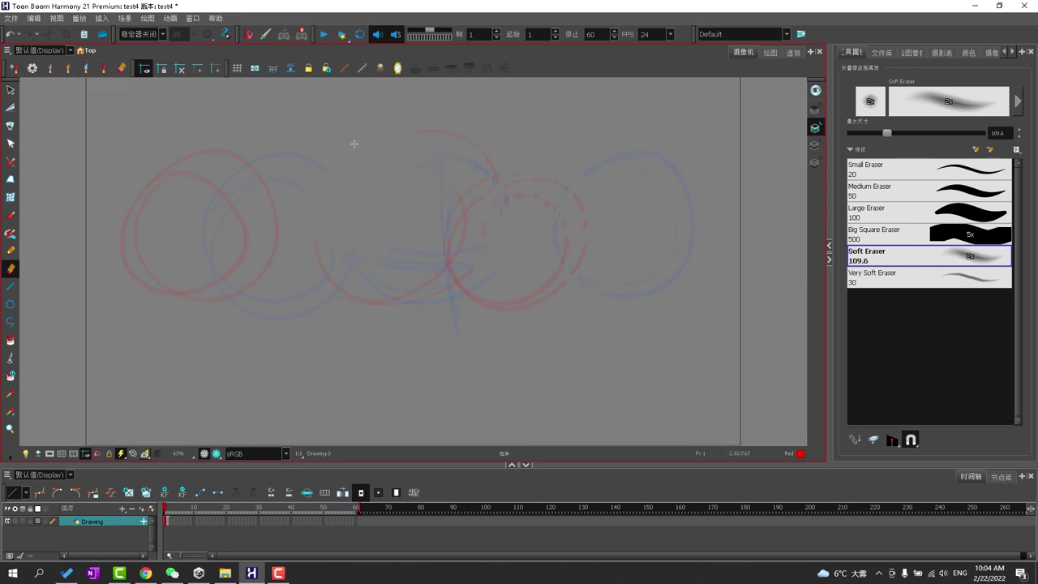
Clear all strokes from the drawing and collapse the tool properties side panel to enlarge the camera view.
key(ctrl+a)
click(828, 261)
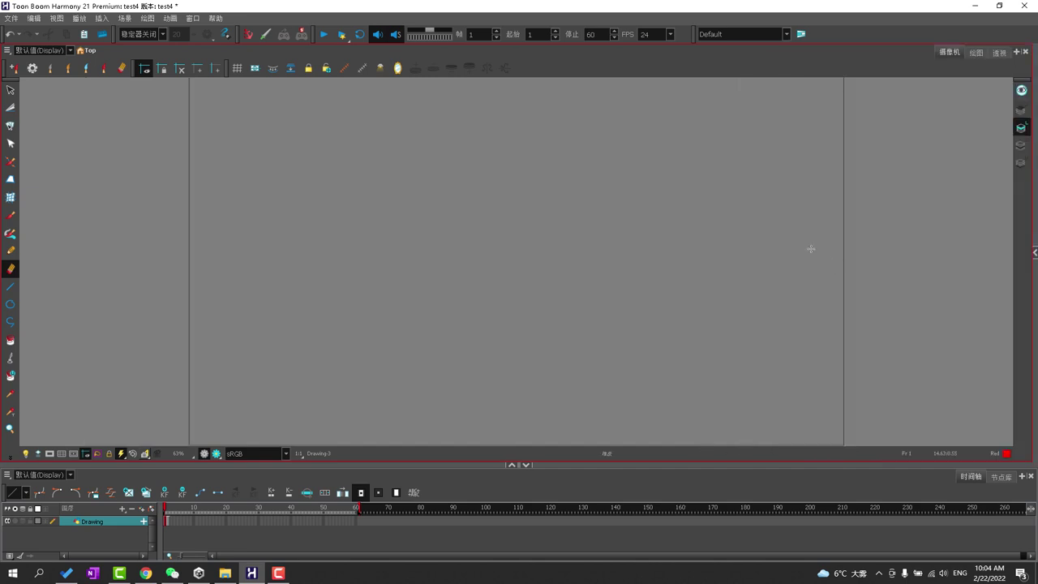
Test the black brush with overlapping circles and vertical strokes, and clear the drawing.
key(alt+b)
drag(423, 199, 498, 204)
mouse_move(498, 259)
mouse_down()
mouse_move(496, 180)
mouse_move(437, 158)
mouse_up()
drag(457, 287, 463, 184)
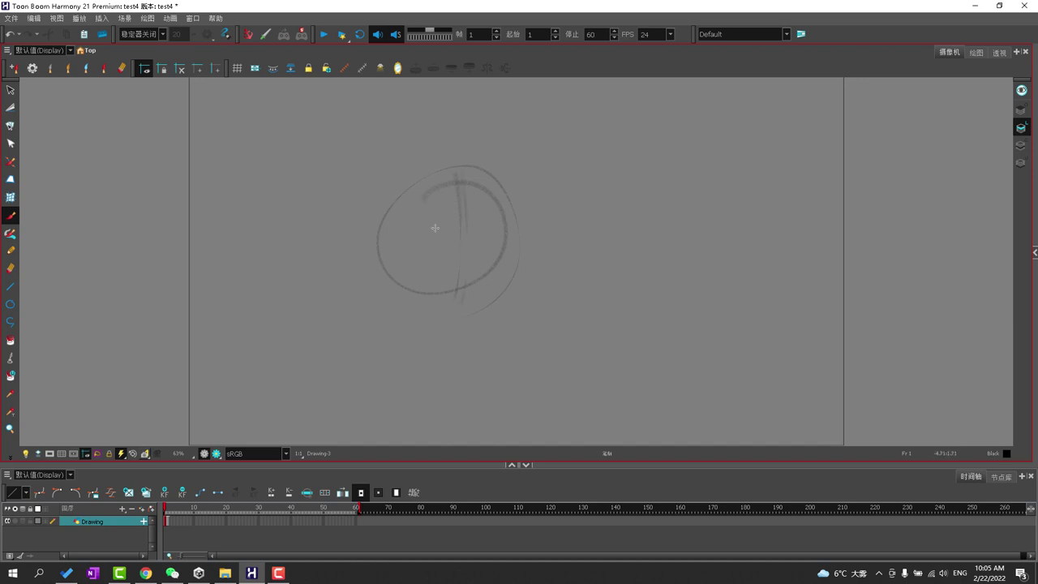
mouse_move(464, 299)
mouse_down()
mouse_move(469, 187)
mouse_move(463, 291)
mouse_up()
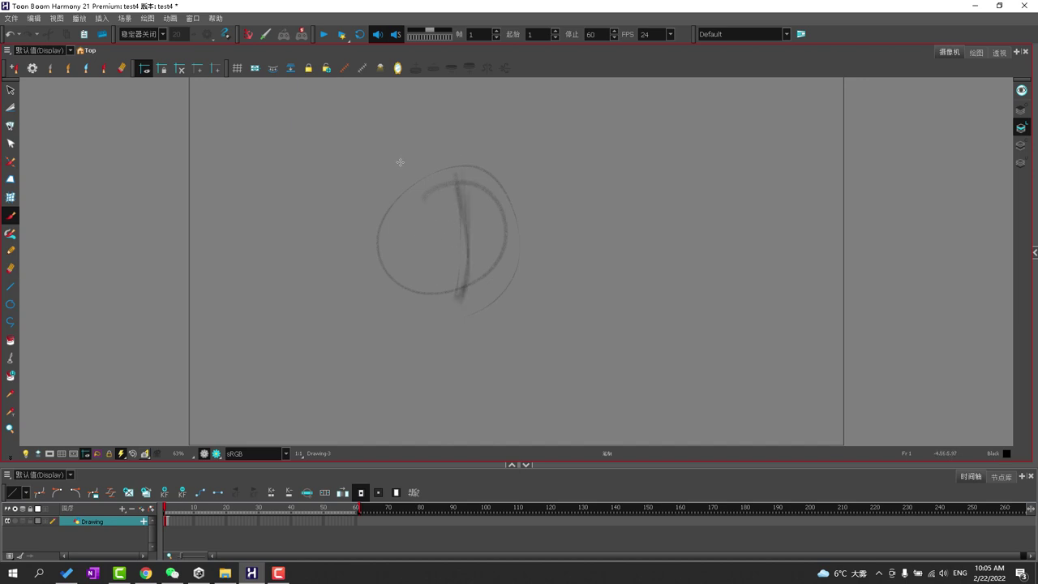
click(226, 35)
drag(340, 141, 350, 168)
drag(372, 97, 393, 121)
click(454, 37)
key(ctrl+a)
key(Delete)
Sketch a head's construction oval with curved facial guide lines, the jaw and the left eye in black.
mouse_move(433, 288)
mouse_down()
mouse_move(535, 191)
mouse_move(430, 251)
mouse_up()
drag(436, 242, 571, 247)
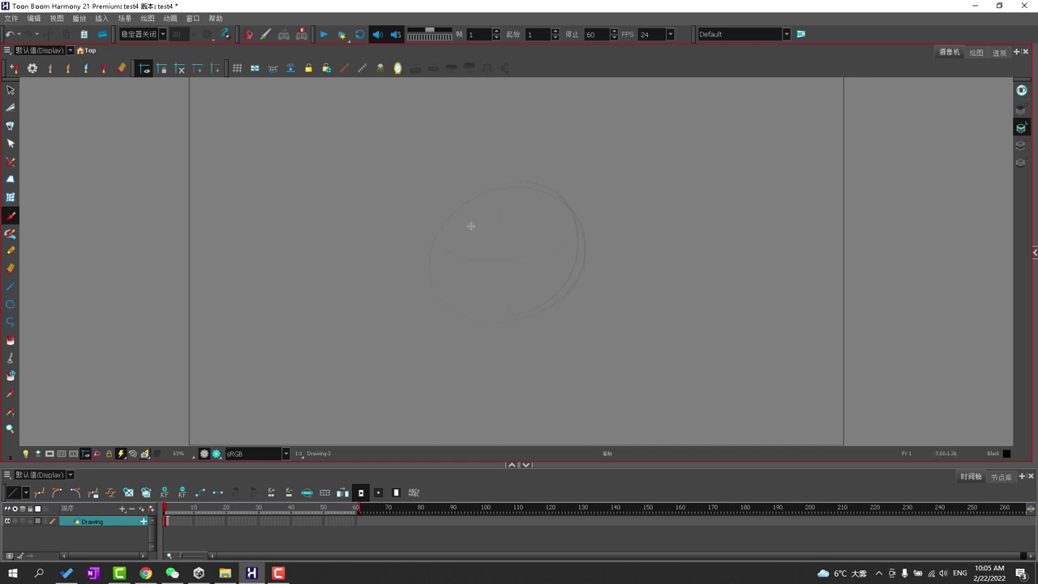
mouse_move(466, 209)
mouse_down()
mouse_move(474, 289)
mouse_move(462, 285)
mouse_move(459, 255)
mouse_move(501, 246)
mouse_move(466, 292)
mouse_move(437, 304)
mouse_move(434, 280)
mouse_move(465, 323)
mouse_move(463, 315)
mouse_move(490, 330)
mouse_up()
drag(568, 266, 525, 307)
mouse_move(563, 290)
mouse_down()
mouse_move(525, 304)
mouse_move(522, 334)
mouse_up()
drag(463, 254, 462, 301)
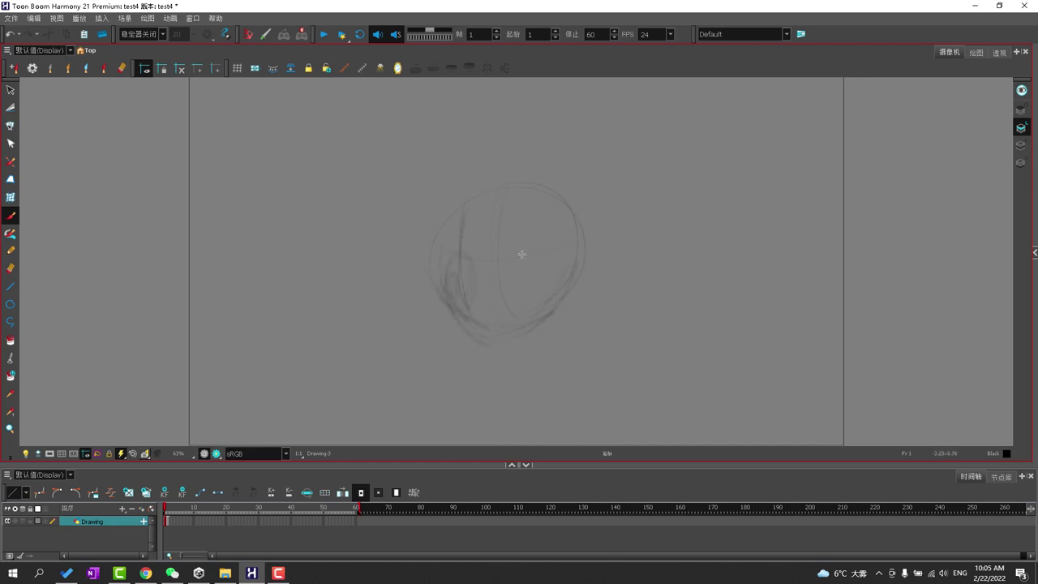
Add the right eye, the lower jaw, the ear, and the nose and mouth to the head sketch.
mouse_move(526, 253)
mouse_down()
mouse_move(528, 284)
mouse_move(508, 299)
mouse_up()
drag(547, 303, 546, 335)
mouse_move(443, 310)
mouse_down()
mouse_move(491, 376)
mouse_move(525, 373)
mouse_up()
mouse_move(527, 362)
mouse_down()
mouse_move(571, 285)
mouse_move(532, 372)
mouse_up()
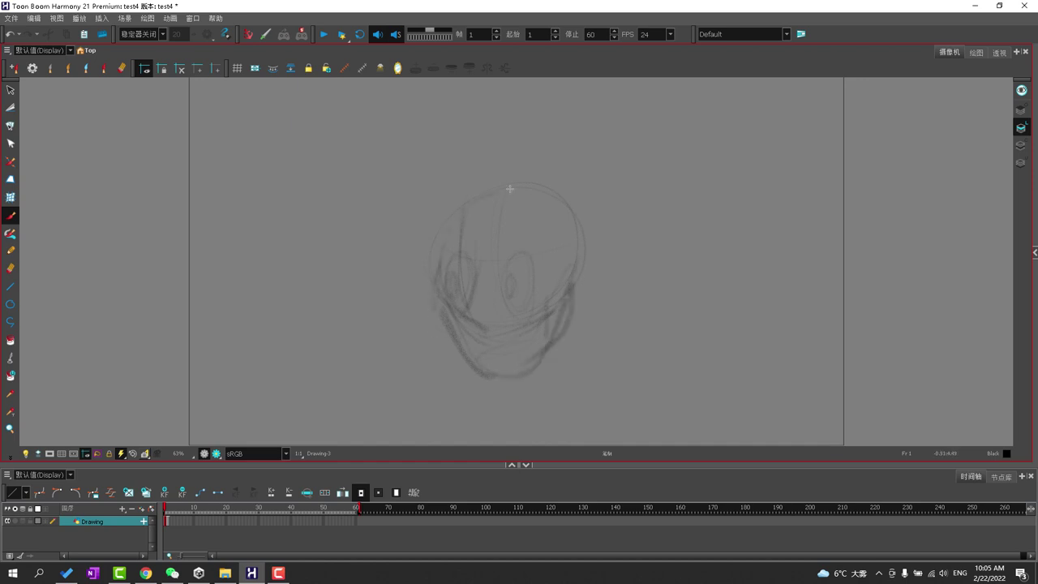
mouse_move(571, 230)
mouse_down()
mouse_move(575, 274)
mouse_move(581, 238)
mouse_move(583, 284)
mouse_up()
drag(590, 246, 571, 282)
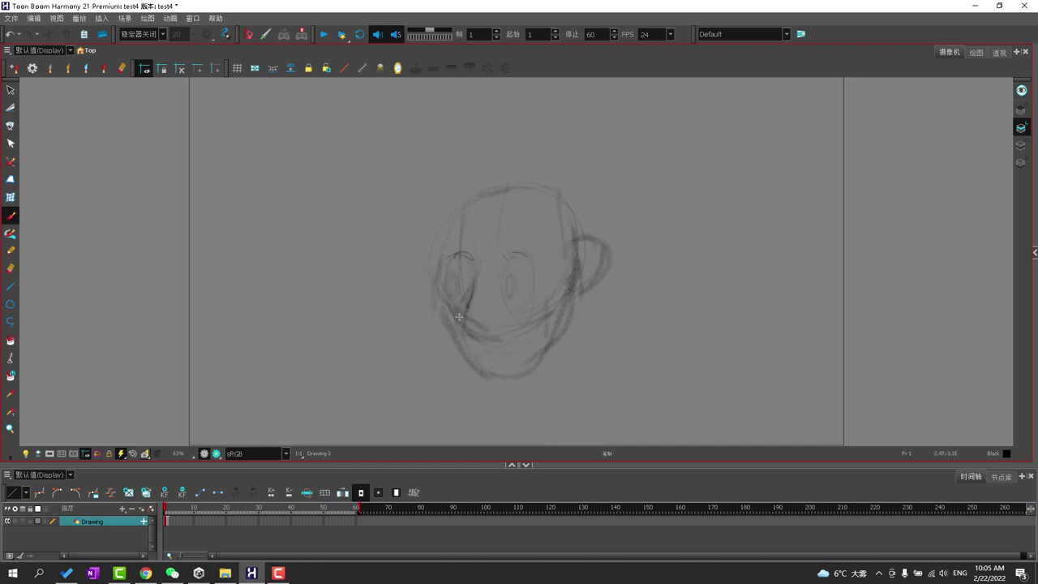
mouse_move(509, 347)
mouse_down()
mouse_move(470, 356)
mouse_move(508, 360)
mouse_move(467, 350)
mouse_move(502, 363)
mouse_up()
Mark corrections in blue and red over the head outline, ears and mouth using the brush presets.
key(semicolon)
drag(425, 188, 492, 218)
mouse_move(476, 167)
mouse_down()
mouse_move(444, 230)
mouse_move(560, 192)
mouse_up()
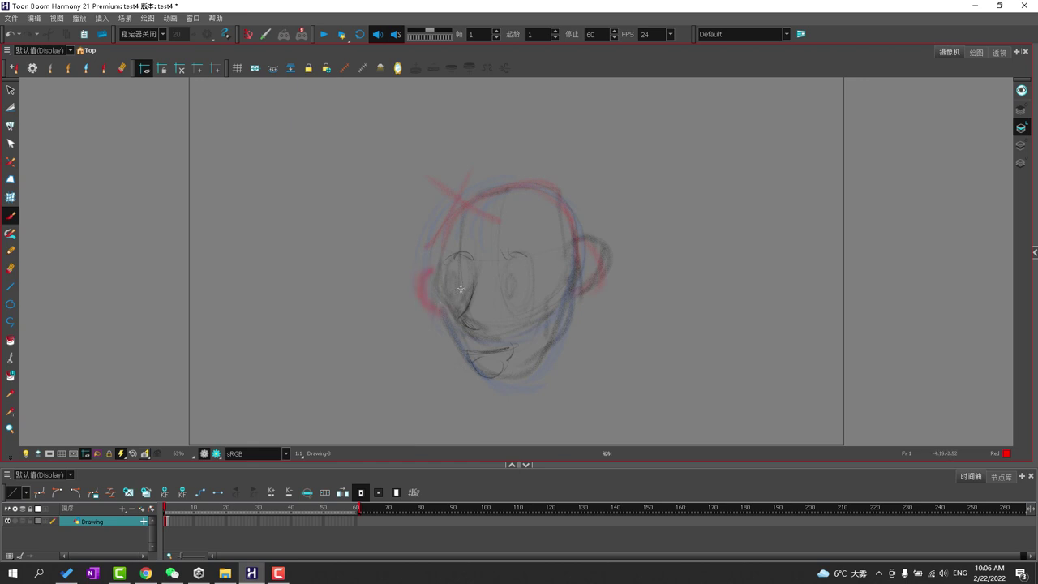
drag(592, 246, 579, 294)
mouse_move(465, 353)
mouse_down()
mouse_move(521, 345)
mouse_move(476, 383)
mouse_up()
Soft-erase the red and blue marks on the head's upper left and clear the whole drawing.
key(alt+e)
mouse_move(472, 186)
mouse_down()
mouse_move(430, 224)
mouse_move(484, 203)
mouse_move(430, 216)
mouse_move(452, 171)
mouse_move(440, 164)
mouse_move(436, 235)
mouse_up()
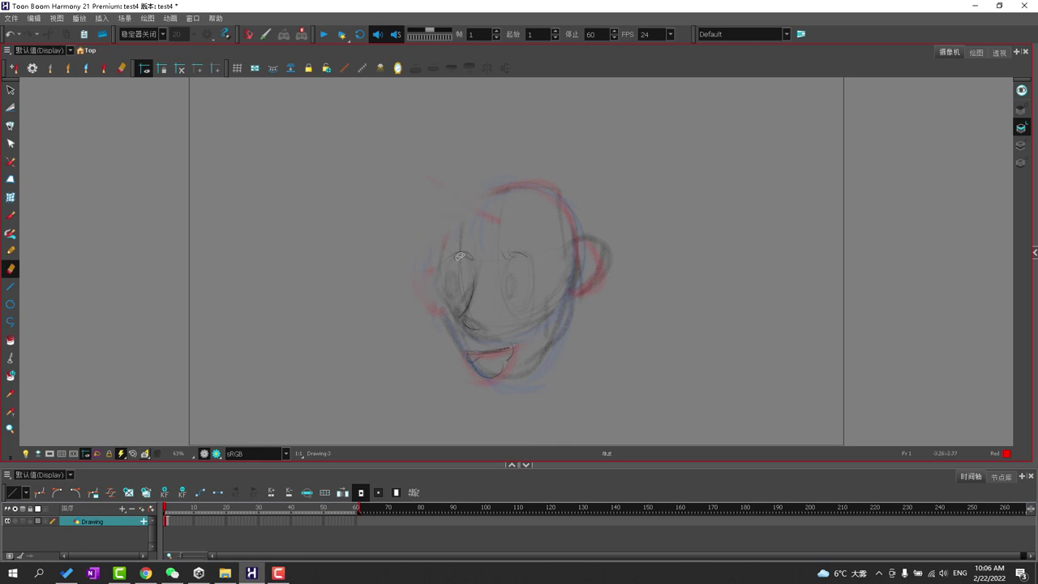
key(ctrl+a)
key(Delete)
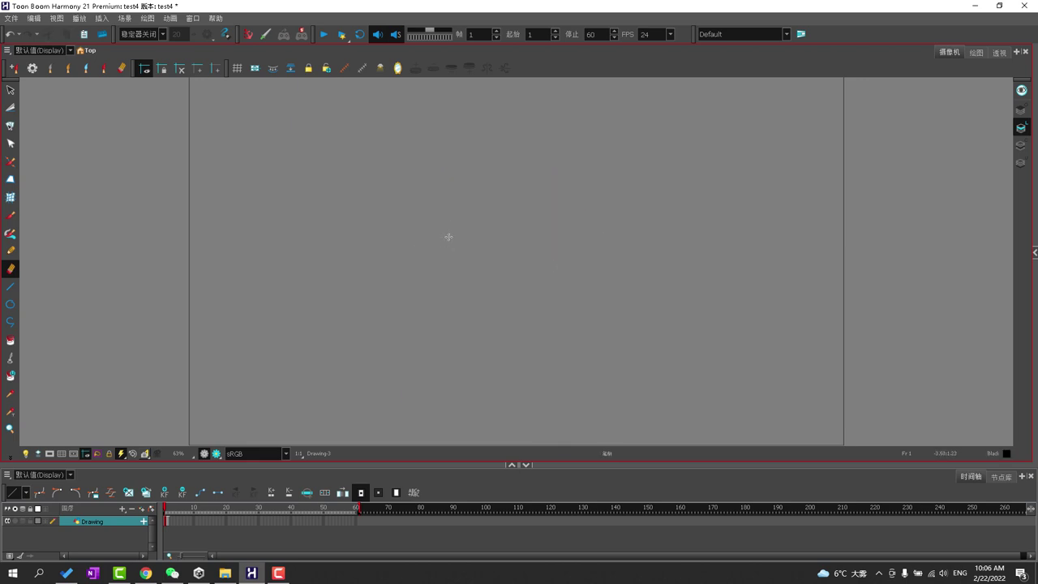
Sketch a new head in black with a construction circle, curved guide lines and shading along the lower left edge.
key(alt+b)
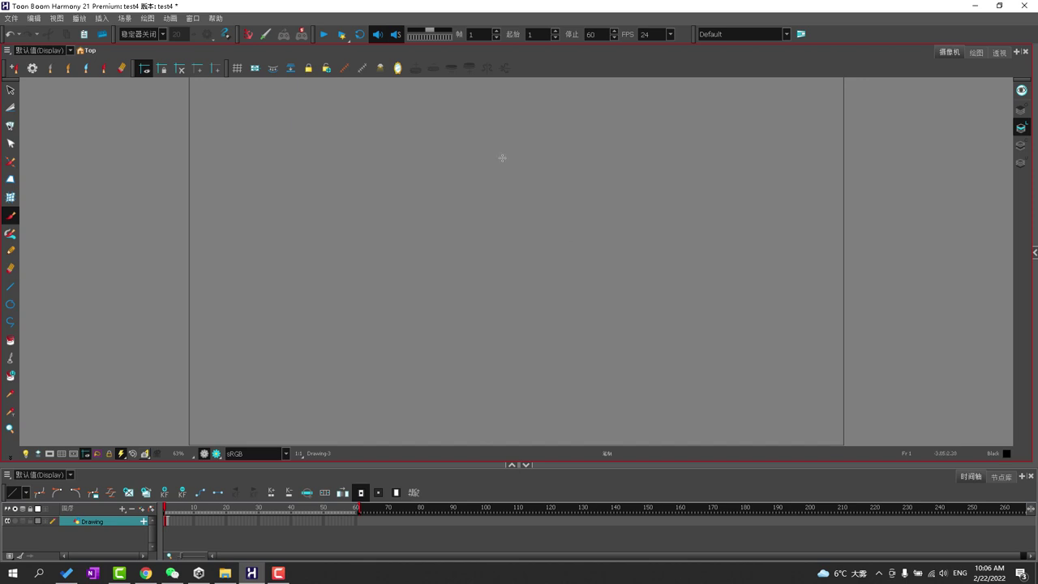
drag(618, 248, 599, 284)
drag(549, 152, 535, 293)
drag(600, 231, 648, 217)
drag(511, 242, 620, 222)
drag(539, 152, 537, 305)
drag(471, 246, 487, 279)
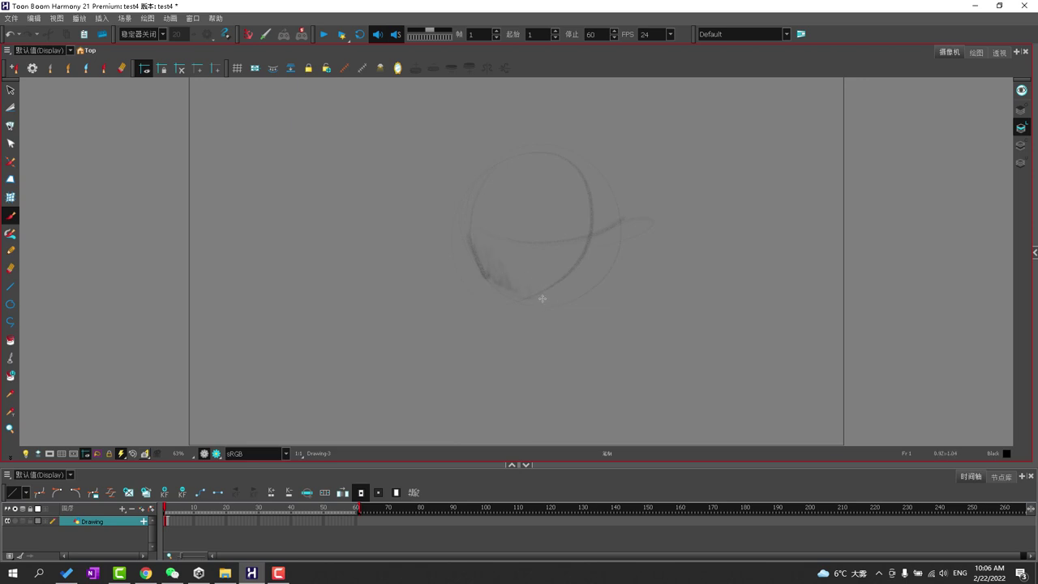
Shade the right side of the head circle and sketch the near eyebrow arc and the nose circle.
drag(625, 245, 570, 297)
mouse_move(625, 242)
mouse_down()
mouse_move(602, 220)
mouse_move(616, 195)
mouse_move(587, 171)
mouse_up()
drag(600, 273, 573, 292)
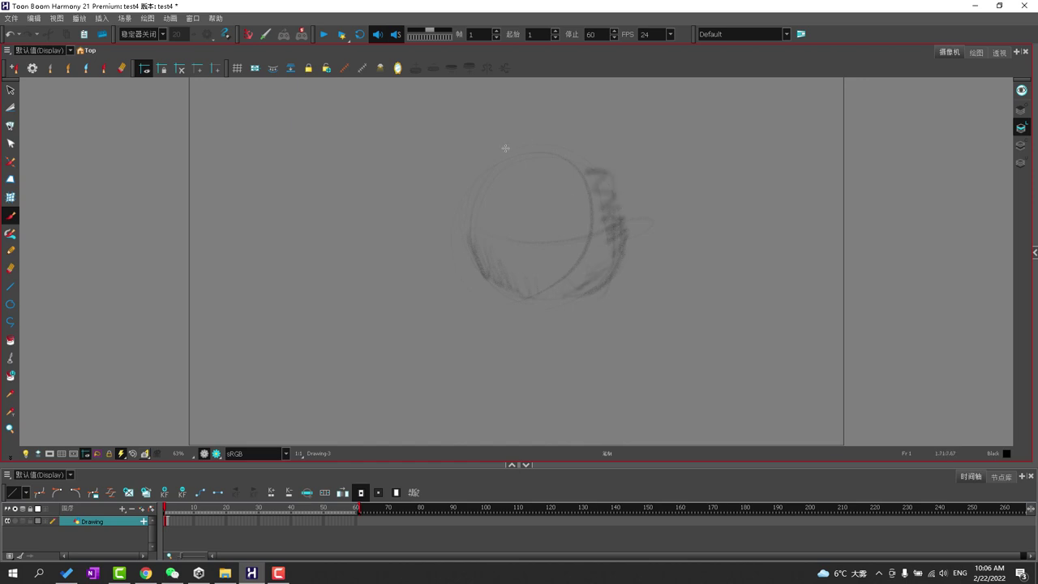
drag(594, 259, 558, 250)
Soften the shading and leftover construction lines inside the head's right edge with the soft eraser.
key(alt+e)
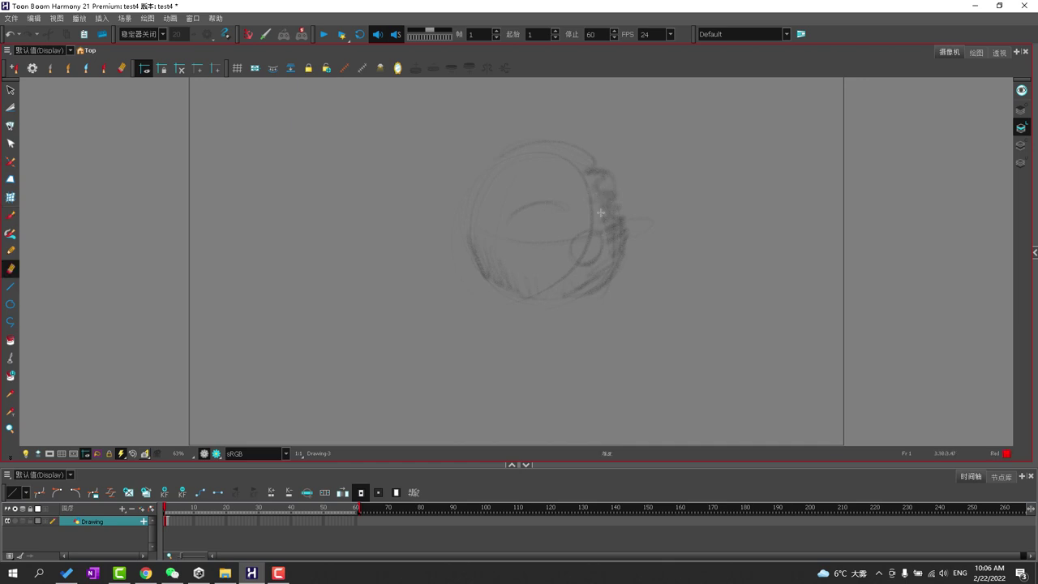
mouse_move(607, 219)
mouse_down()
mouse_move(611, 262)
mouse_move(590, 162)
mouse_up()
key(alt+b)
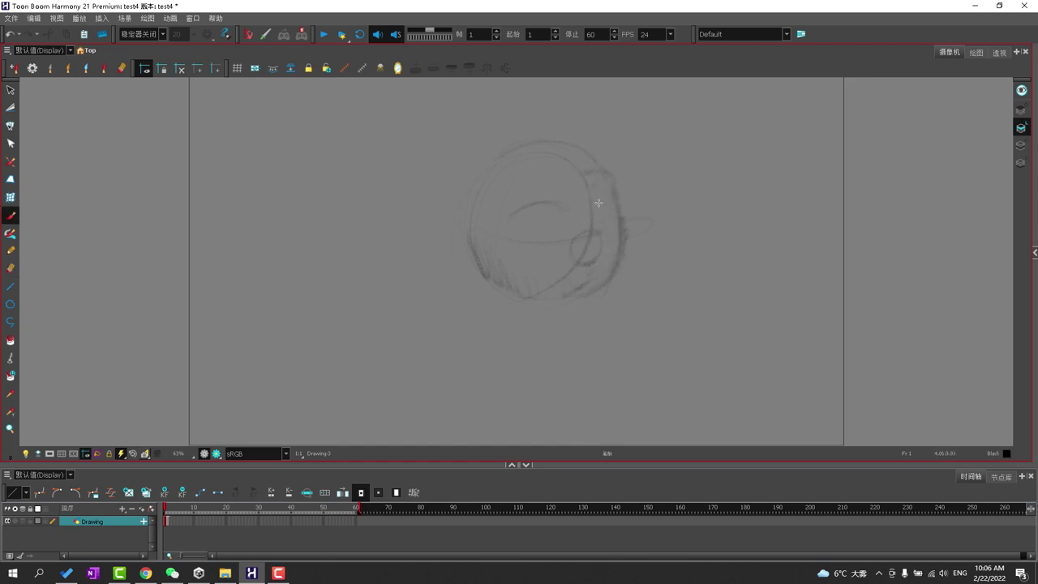
key(alt+e)
mouse_move(606, 257)
mouse_down()
mouse_move(600, 234)
mouse_move(586, 232)
mouse_move(600, 272)
mouse_move(560, 298)
mouse_up()
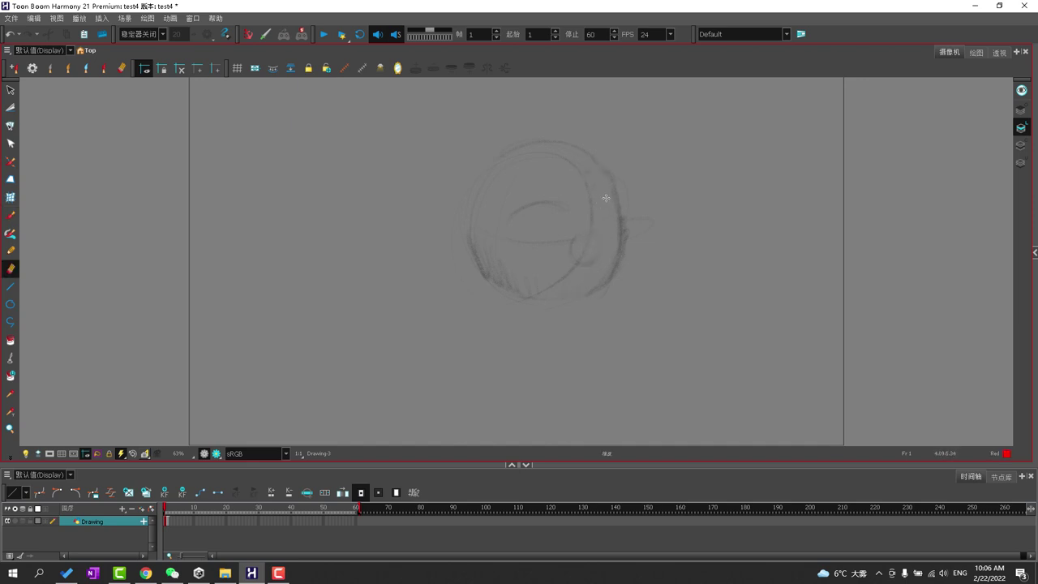
Sketch the far eyebrow, the nose and the chin line, and soft-erase leftover lines around the chin.
key(alt+b)
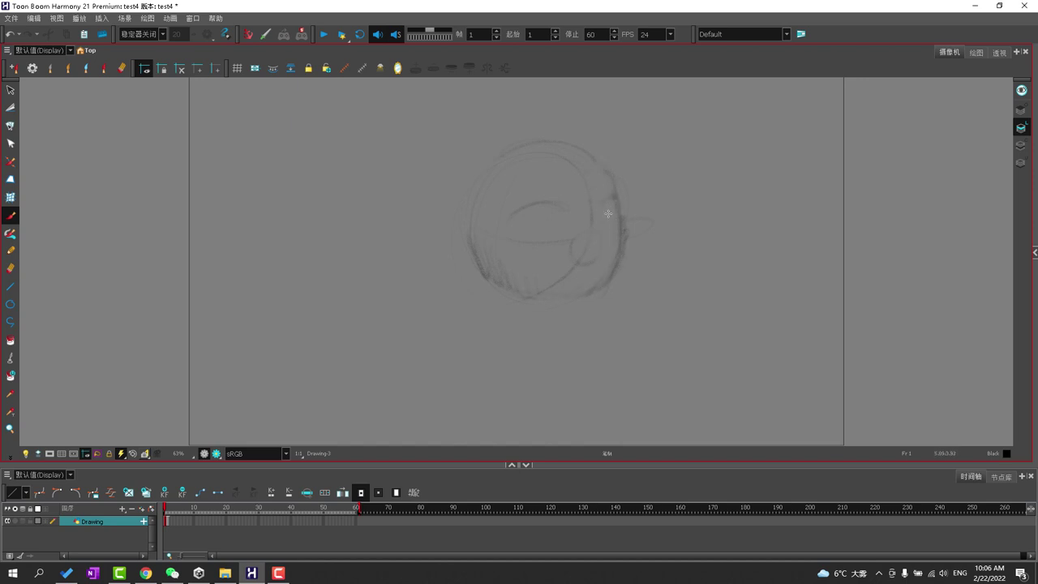
mouse_move(604, 207)
mouse_down()
mouse_move(516, 216)
mouse_move(571, 210)
mouse_move(563, 201)
mouse_move(608, 201)
mouse_up()
mouse_move(481, 261)
mouse_down()
mouse_move(535, 306)
mouse_move(471, 257)
mouse_move(564, 302)
mouse_move(621, 266)
mouse_up()
key(alt+e)
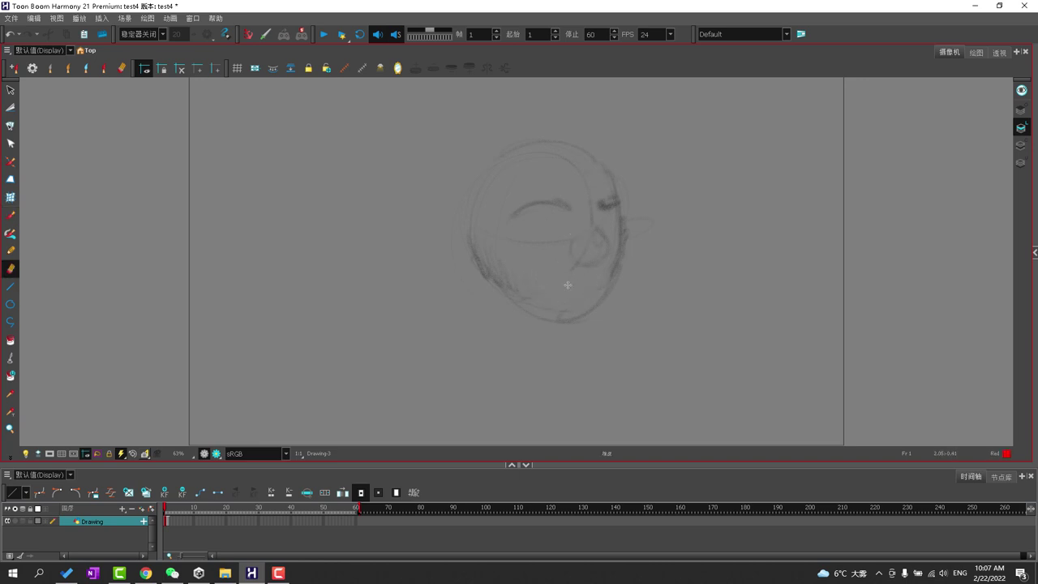
Draw both eyes and the smiling mouth, and clean up and redraw the far eyebrow.
key(alt+b)
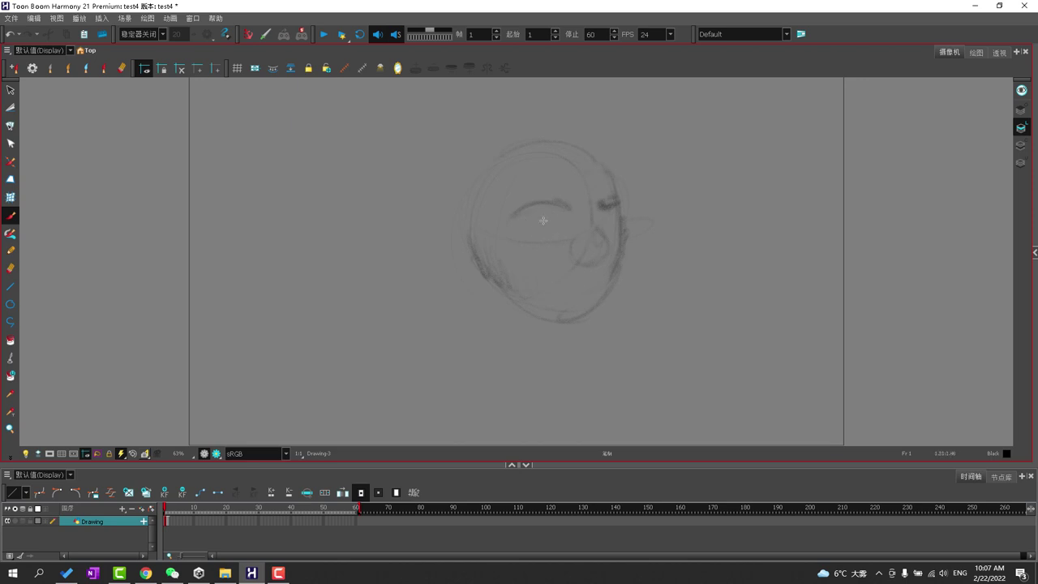
mouse_move(551, 226)
mouse_down()
mouse_move(544, 240)
mouse_move(552, 228)
mouse_move(614, 222)
mouse_up()
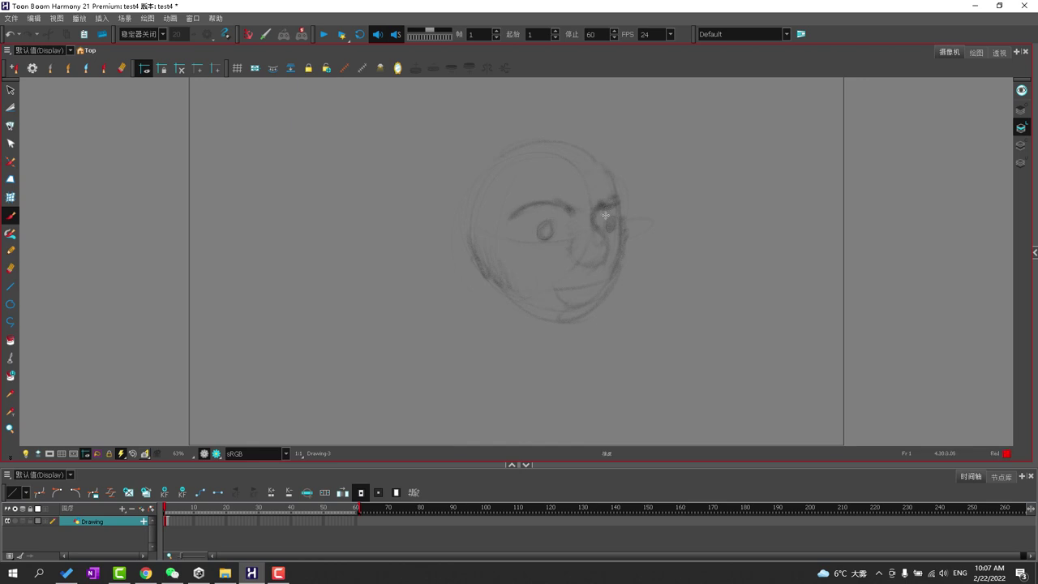
key(alt+e)
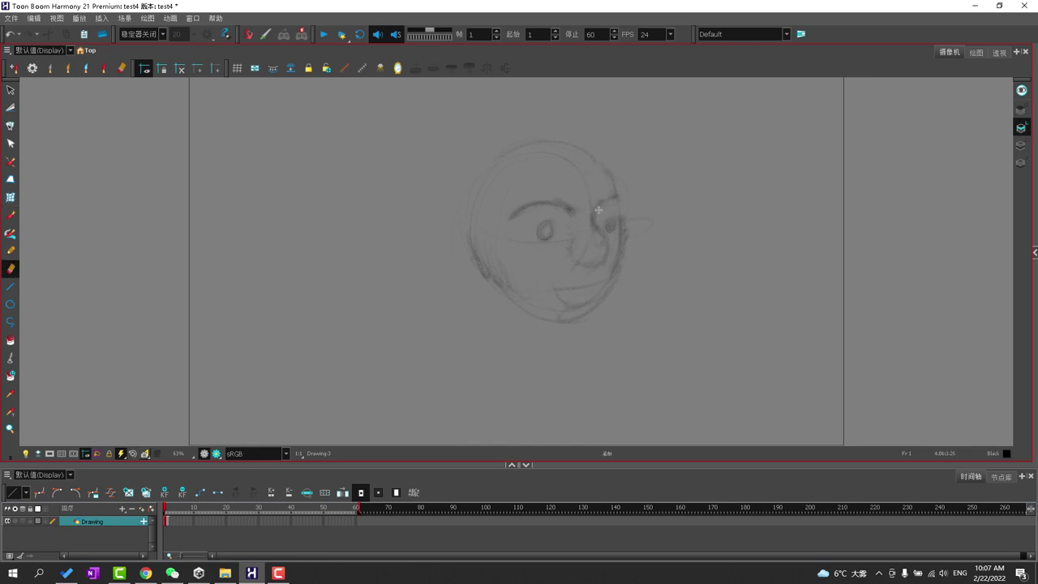
key(alt+b)
drag(614, 216, 615, 201)
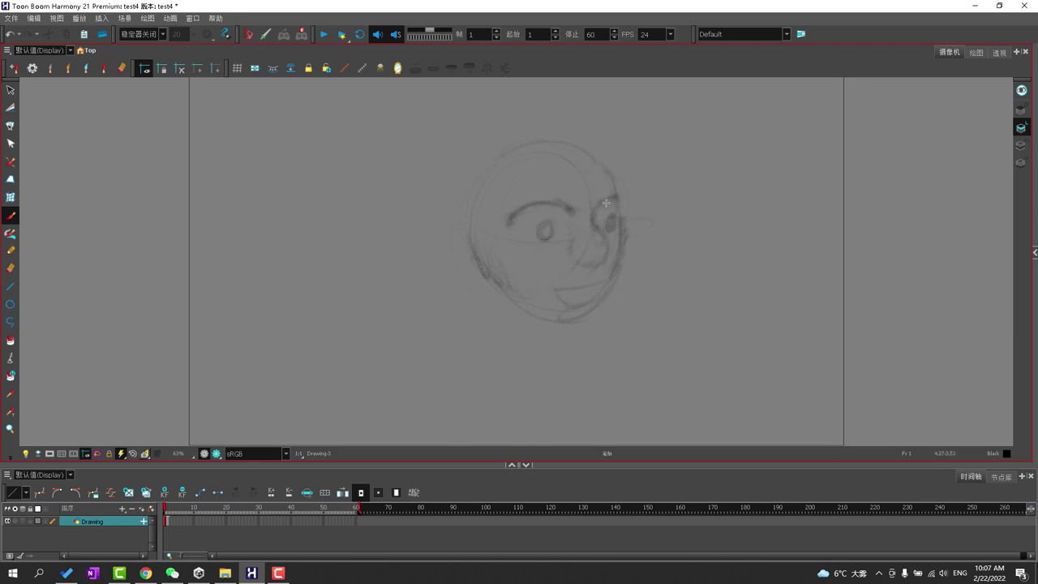
Sketch the hairline across the forehead and the near ear, and clean up the lines inside the ear.
mouse_move(591, 159)
mouse_down()
mouse_move(623, 176)
mouse_move(563, 167)
mouse_move(580, 141)
mouse_move(525, 156)
mouse_move(507, 148)
mouse_move(522, 145)
mouse_move(522, 157)
mouse_move(486, 229)
mouse_move(461, 225)
mouse_move(459, 262)
mouse_up()
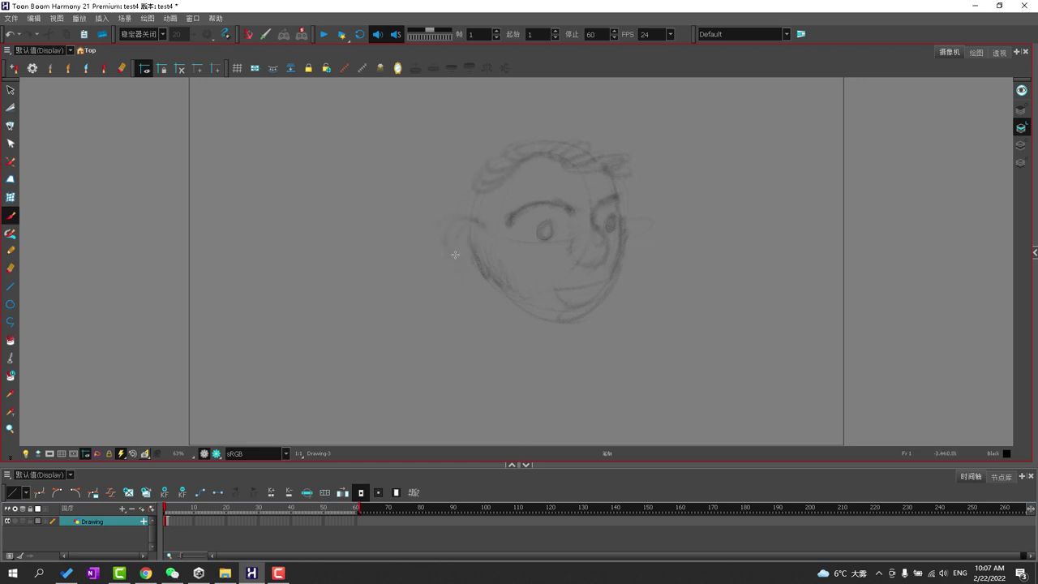
drag(458, 247, 472, 258)
drag(451, 221, 472, 260)
key(alt+e)
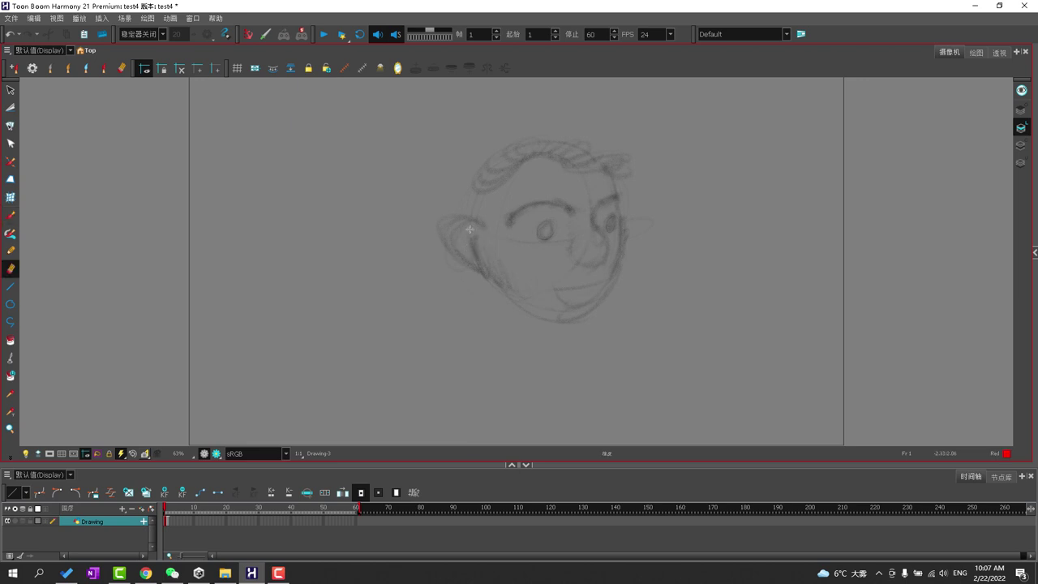
Strengthen the mouth line, draw the neck below the jaw, and lighten stray lines beside the face.
key(alt+b)
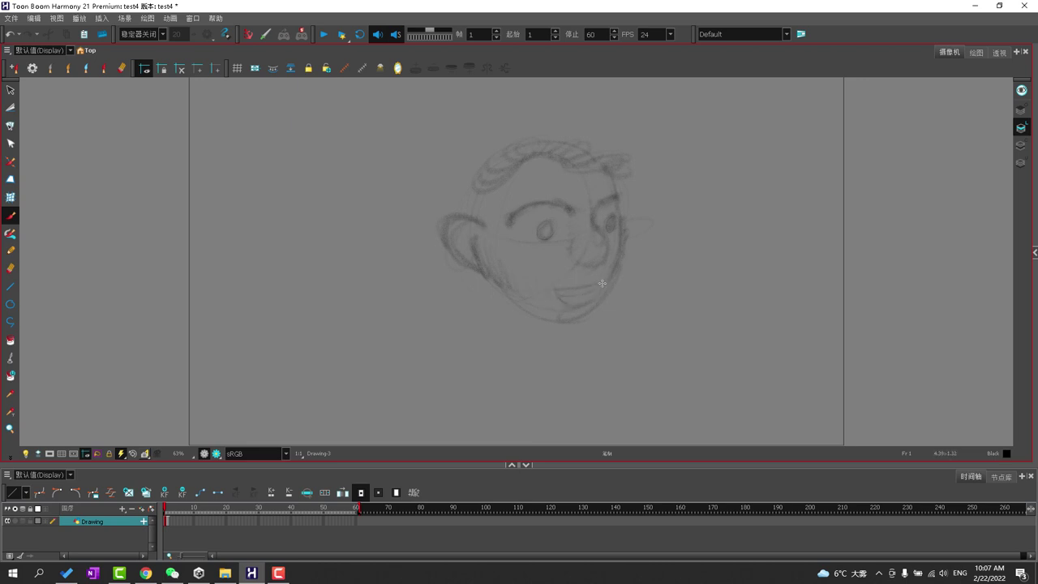
drag(559, 293, 600, 286)
drag(498, 281, 501, 344)
drag(588, 333, 591, 345)
key(alt+e)
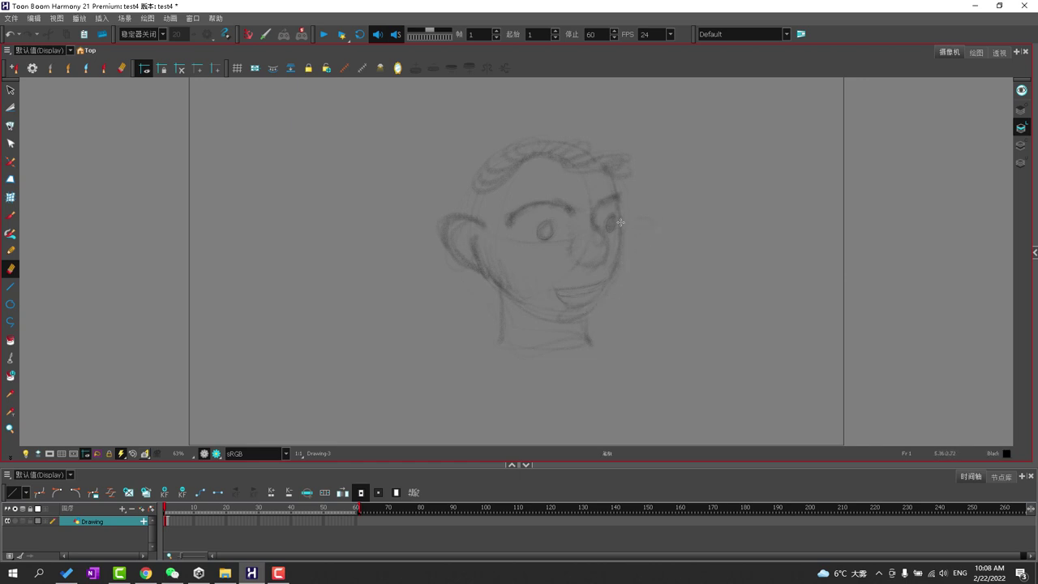
Sketch the hair outline above the head and its front tuft, and soft-erase the old hairline strokes across the forehead.
key(alt+b)
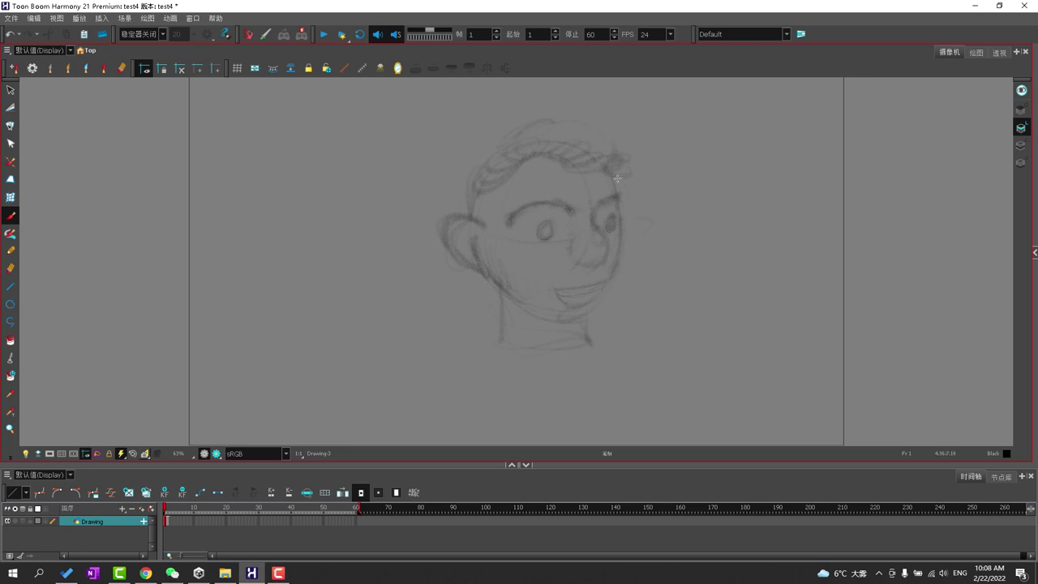
key(alt+e)
mouse_move(527, 149)
mouse_down()
mouse_move(506, 179)
mouse_move(546, 150)
mouse_move(540, 161)
mouse_move(577, 159)
mouse_move(551, 181)
mouse_up()
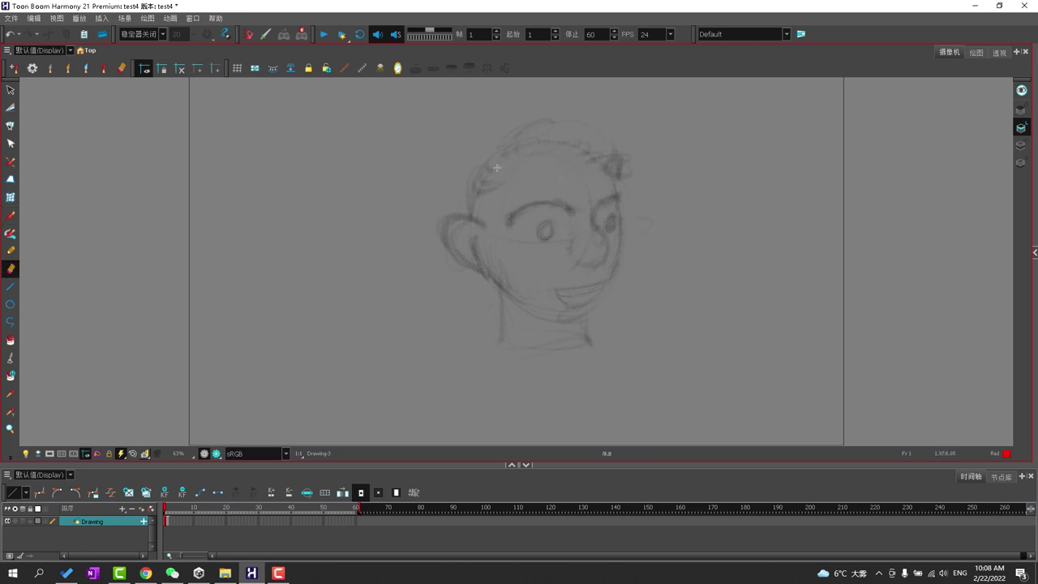
Draw and shade the hair from above the near ear to the front tuft, and soft-erase excess shading around the tuft.
key(alt+b)
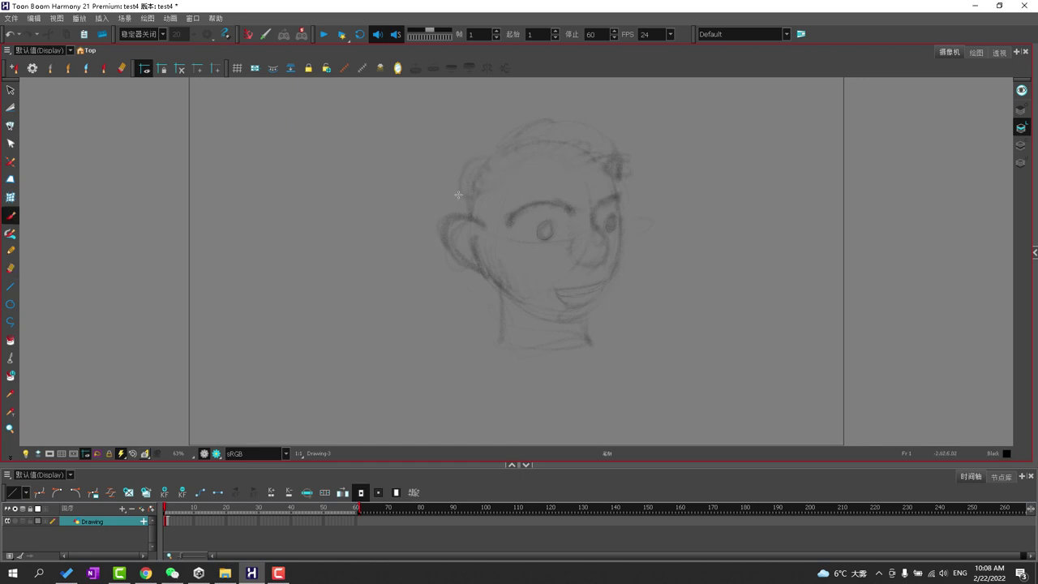
mouse_move(460, 199)
mouse_down()
mouse_move(505, 155)
mouse_move(473, 176)
mouse_move(475, 203)
mouse_move(472, 167)
mouse_move(528, 131)
mouse_move(522, 155)
mouse_move(562, 149)
mouse_move(591, 167)
mouse_move(525, 142)
mouse_move(597, 176)
mouse_up()
mouse_move(530, 123)
mouse_down()
mouse_move(565, 130)
mouse_move(608, 167)
mouse_move(590, 174)
mouse_up()
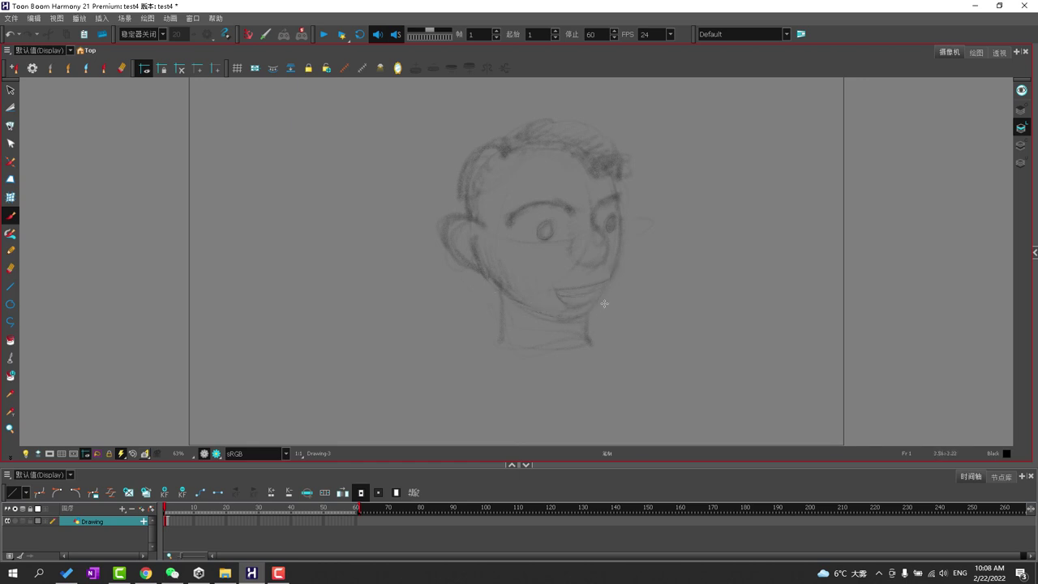
key(alt+e)
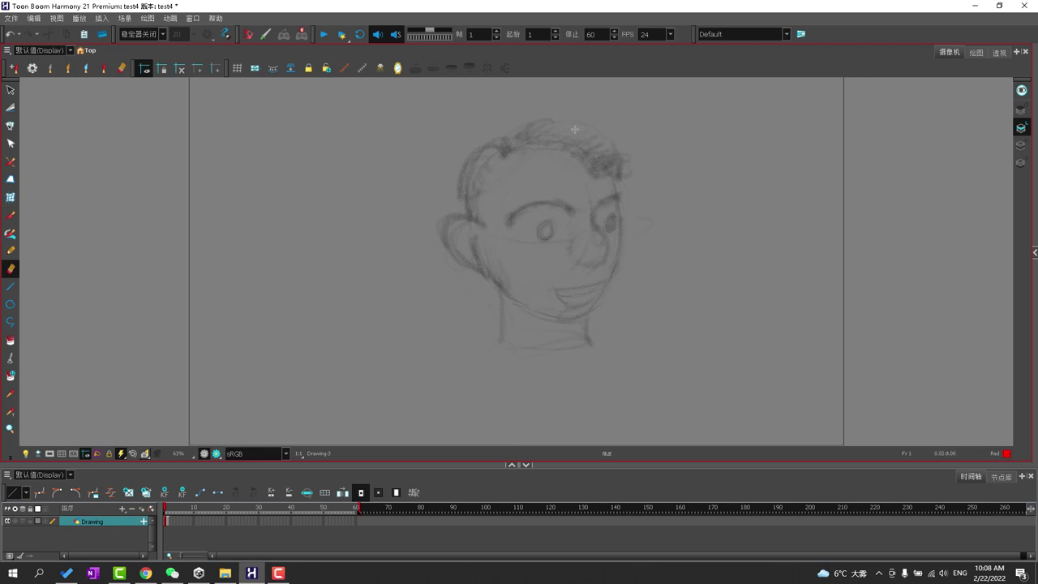
drag(601, 155, 586, 163)
key(alt+b)
In the keyboard shortcut settings, assign key 6 to tool preset shortcut #06, replacing the conflicting assignment.
click(33, 18)
click(90, 344)
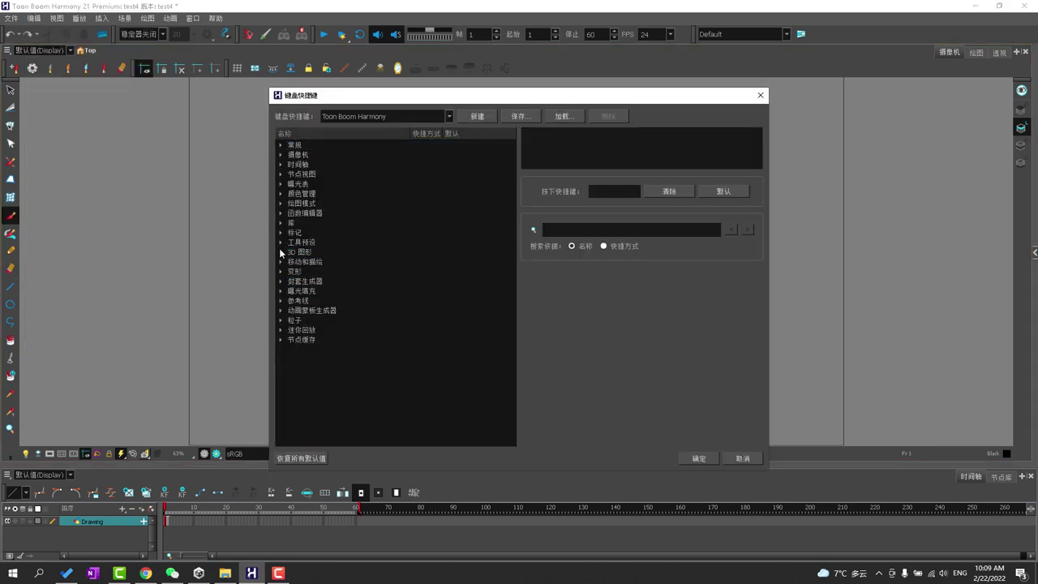
click(280, 251)
click(282, 252)
click(281, 241)
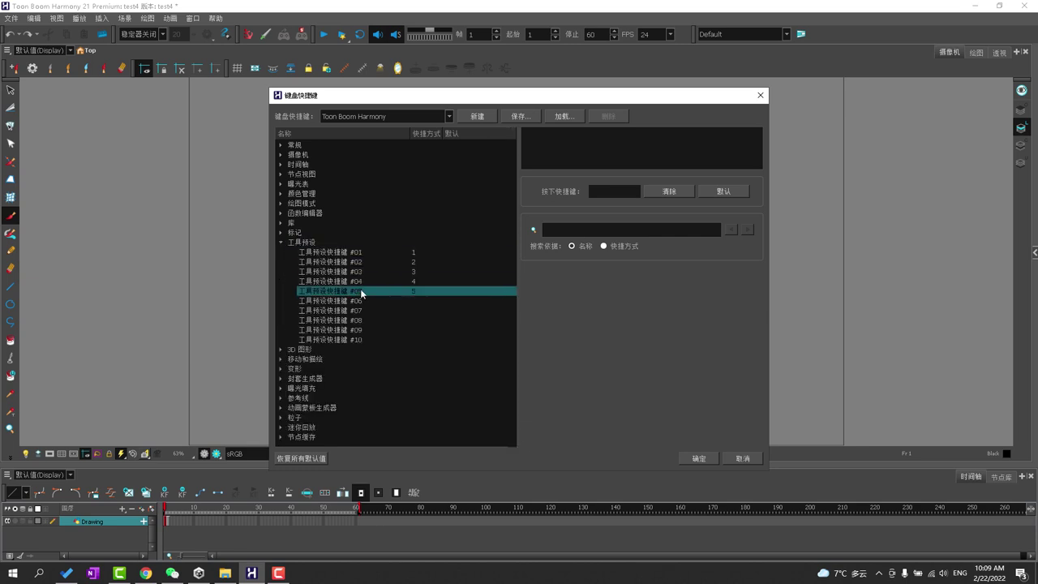
click(421, 300)
click(611, 193)
key(6)
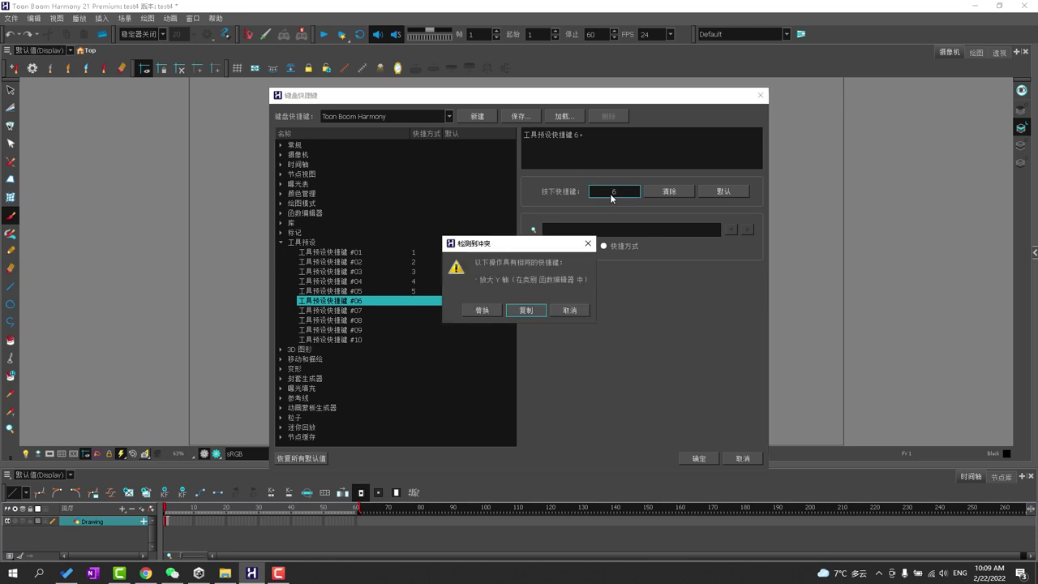
click(481, 310)
Assign key 7 to tool preset shortcut #07, replacing the conflicting assignment, and save the keyboard shortcuts.
click(397, 311)
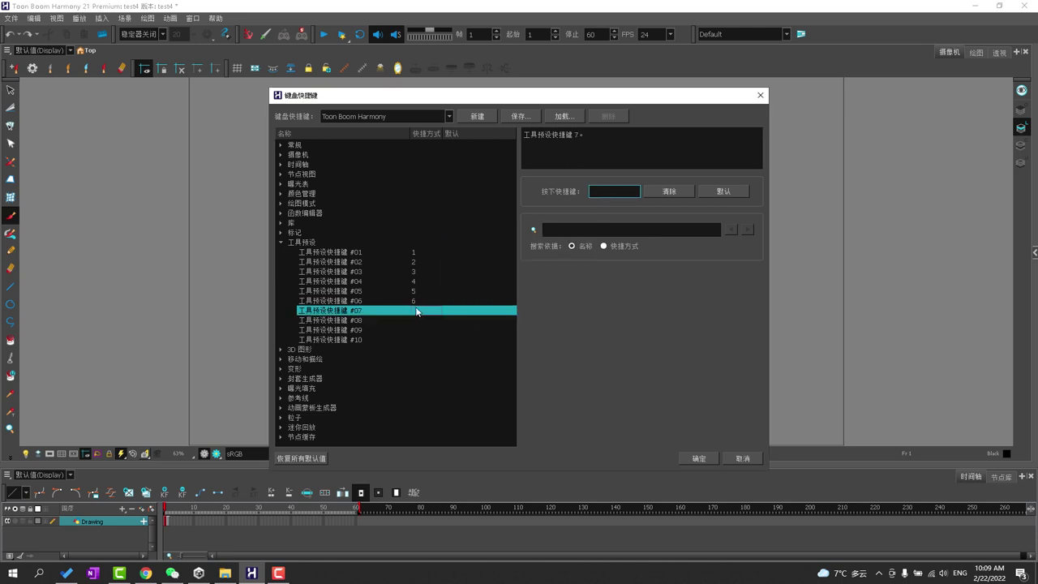
key(7)
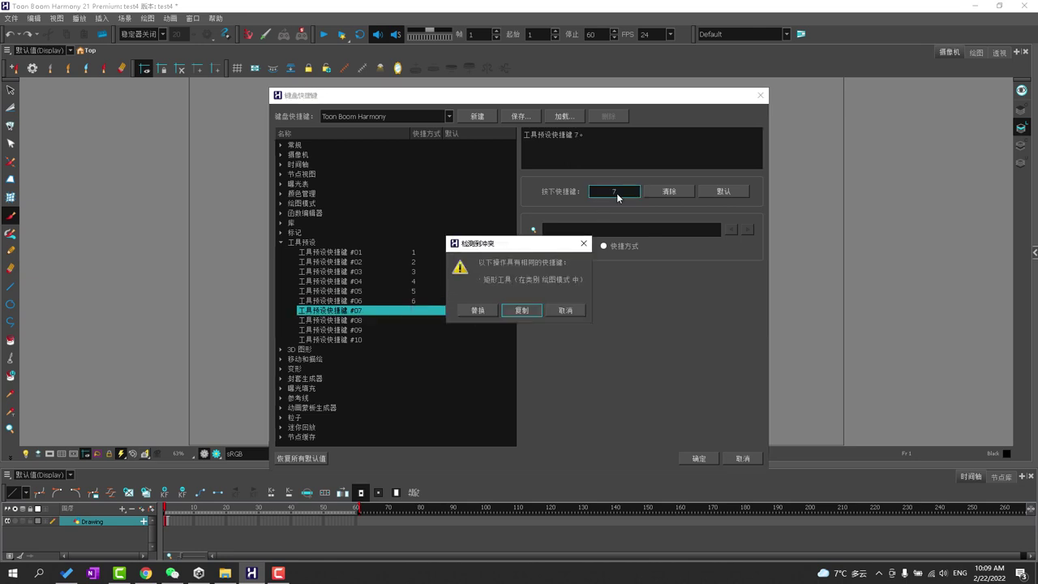
click(487, 311)
click(701, 459)
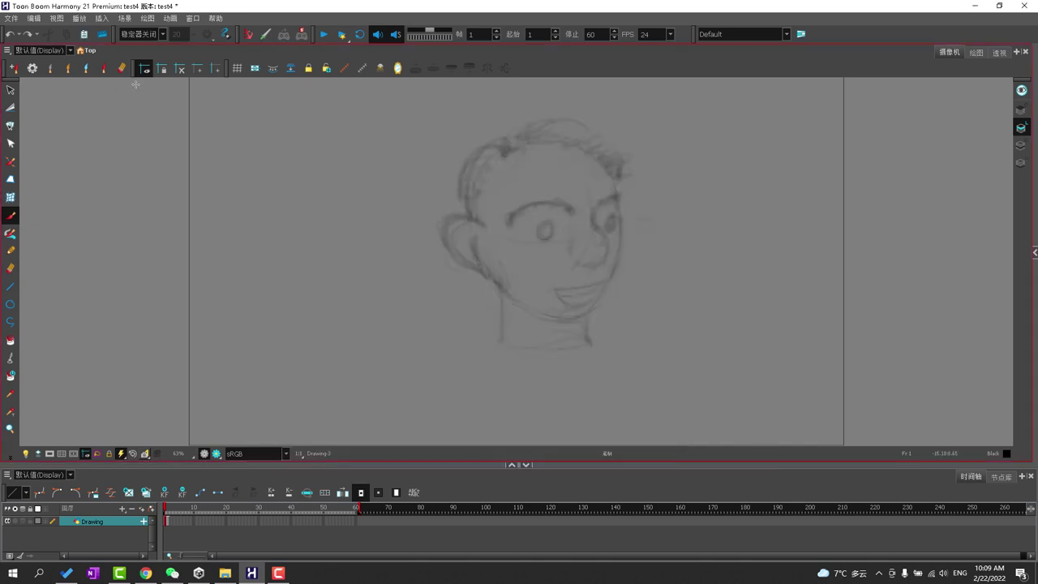
Open the tool preset manager and review the settings of the Pencil HB, 2H and Animation Pencil Blue presets.
click(33, 70)
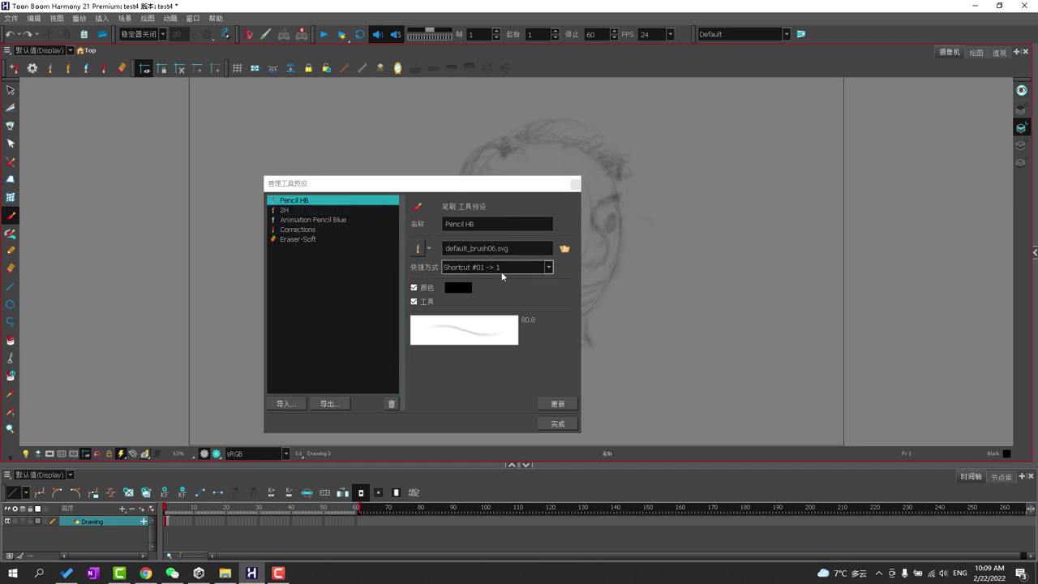
click(297, 219)
click(294, 202)
click(292, 210)
click(291, 219)
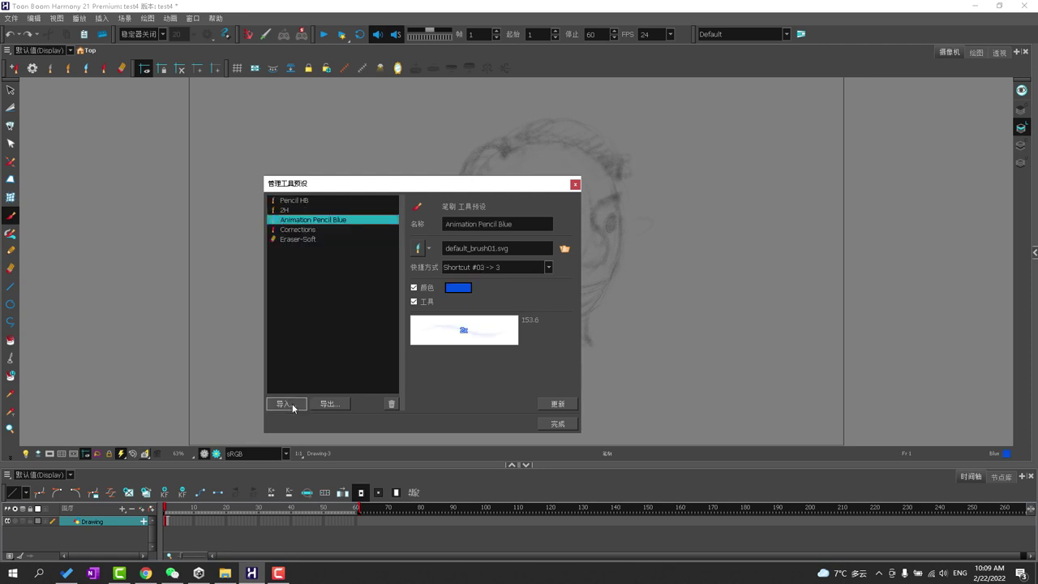
Show the folder choosers for exporting the Pencil HB preset and for importing presets, cancelling each one.
click(309, 201)
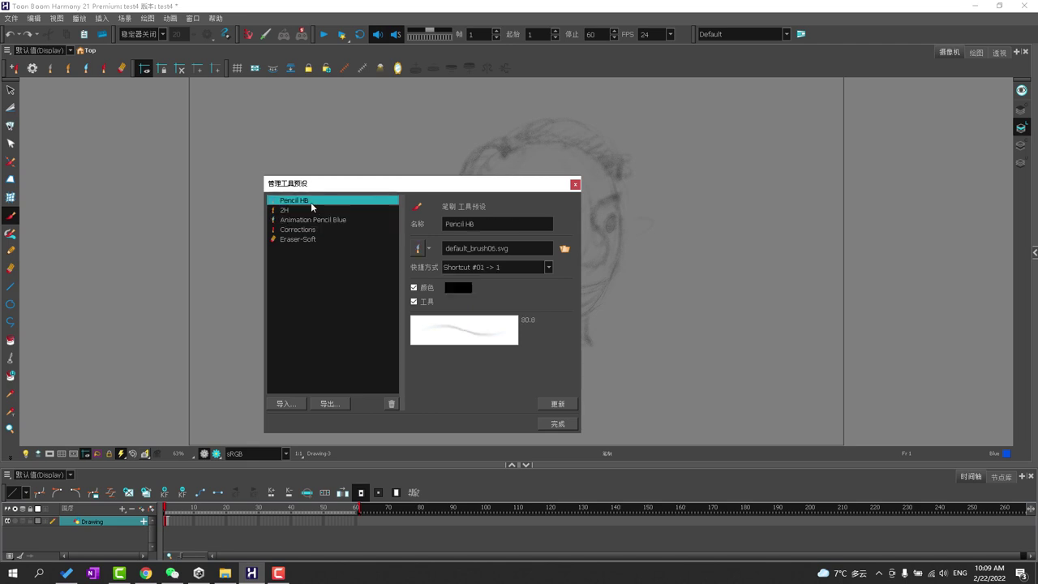
click(328, 403)
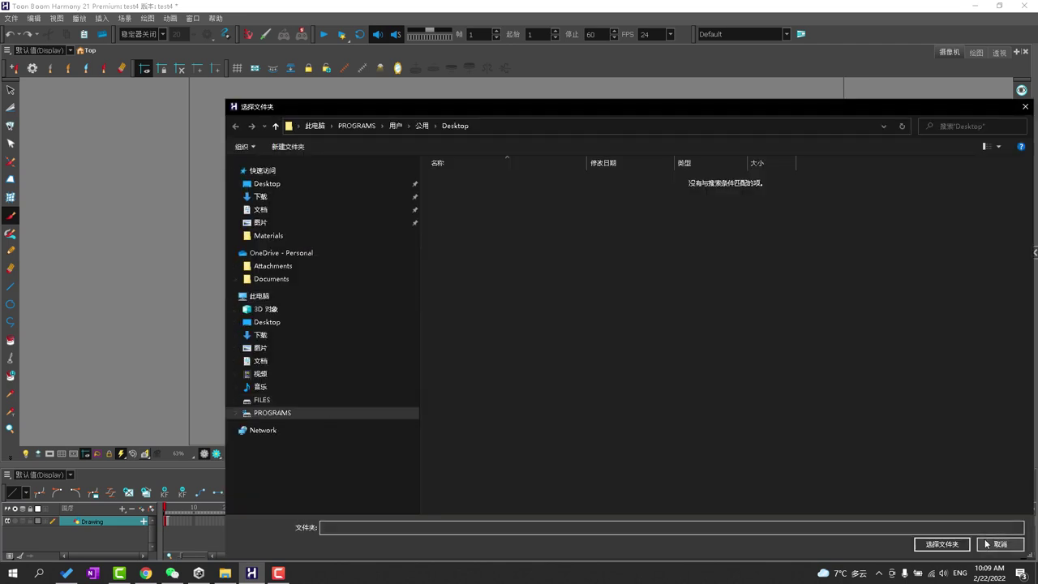
click(1002, 546)
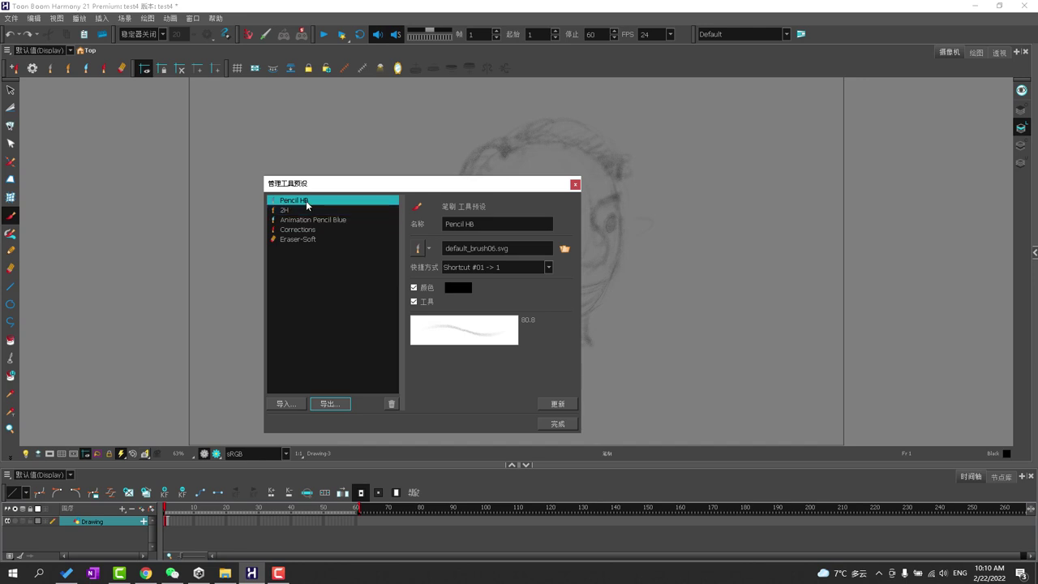
click(288, 404)
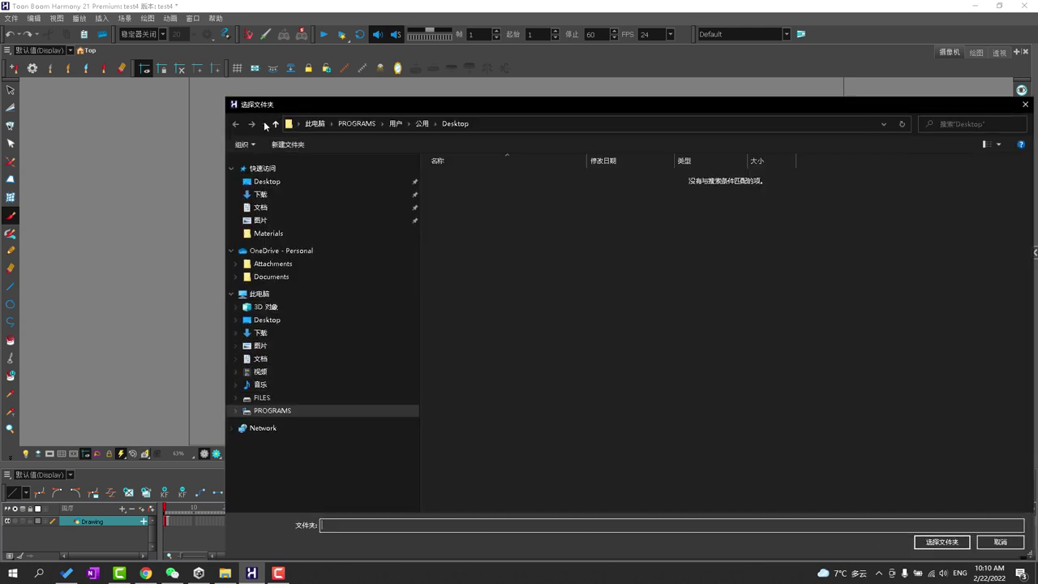
click(1001, 544)
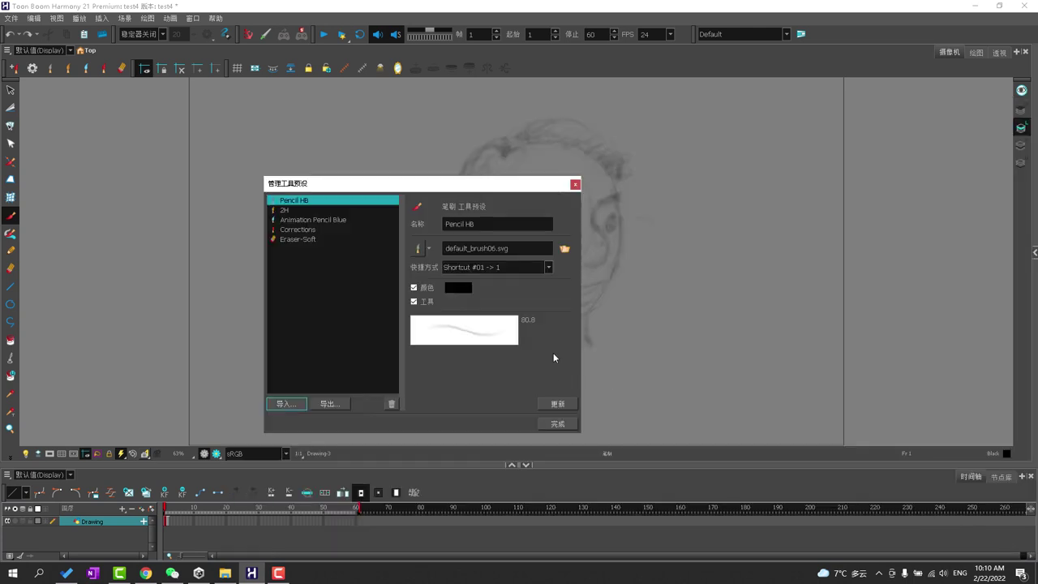
Review the 2H, Animation Pencil Blue and Eraser-Soft presets, and close the preset manager.
click(315, 211)
click(315, 220)
click(307, 239)
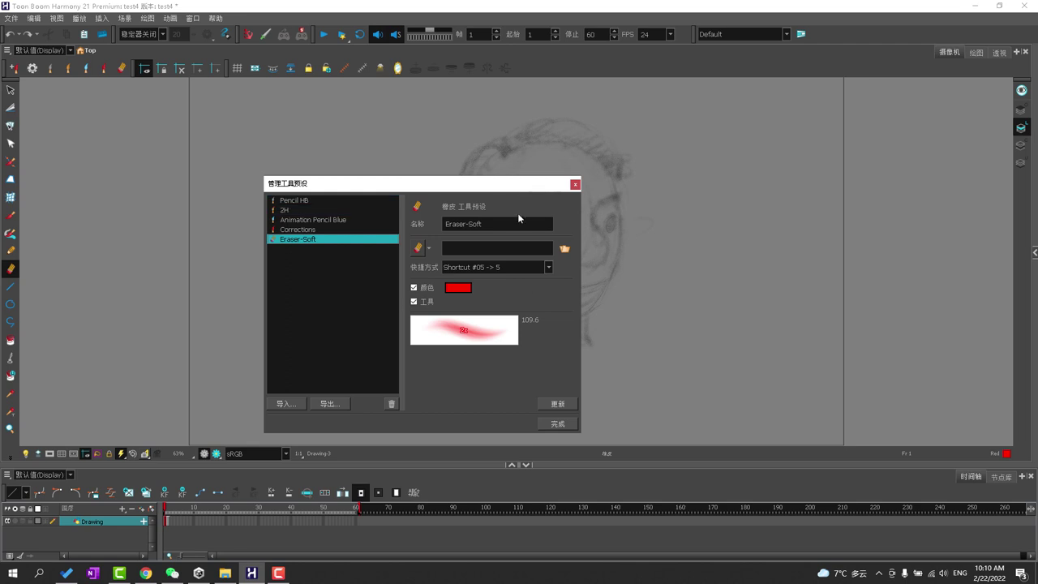
click(575, 185)
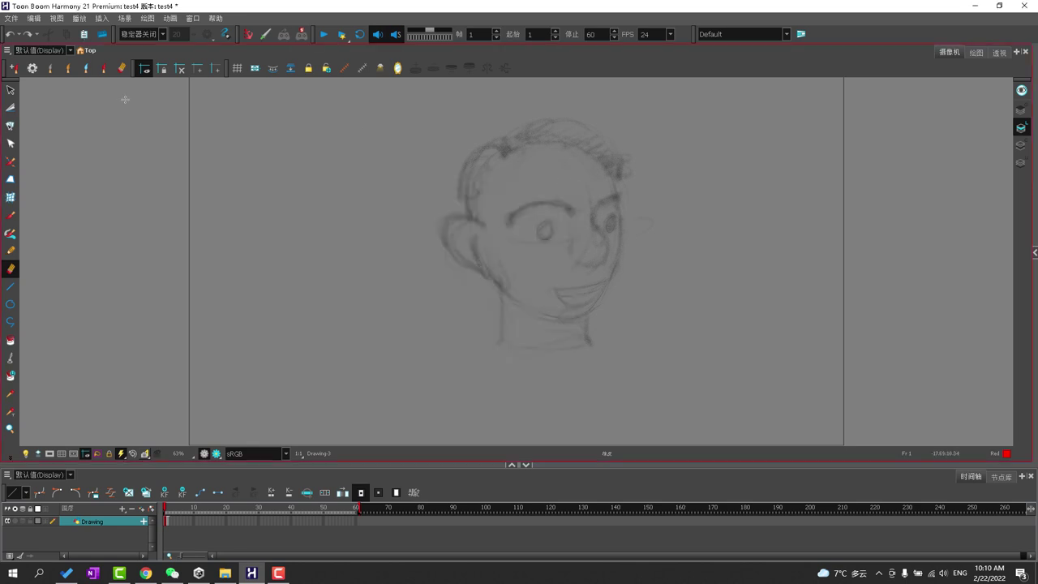
Activate the Pencil HB preset and sketch a light curved hairline stroke across the upper forehead.
click(50, 69)
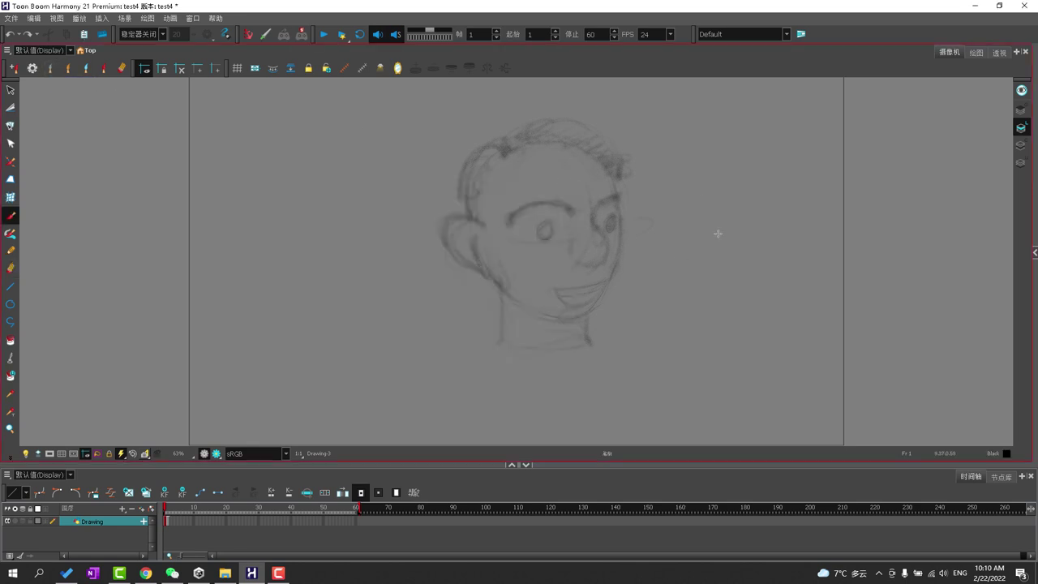
drag(513, 151, 518, 153)
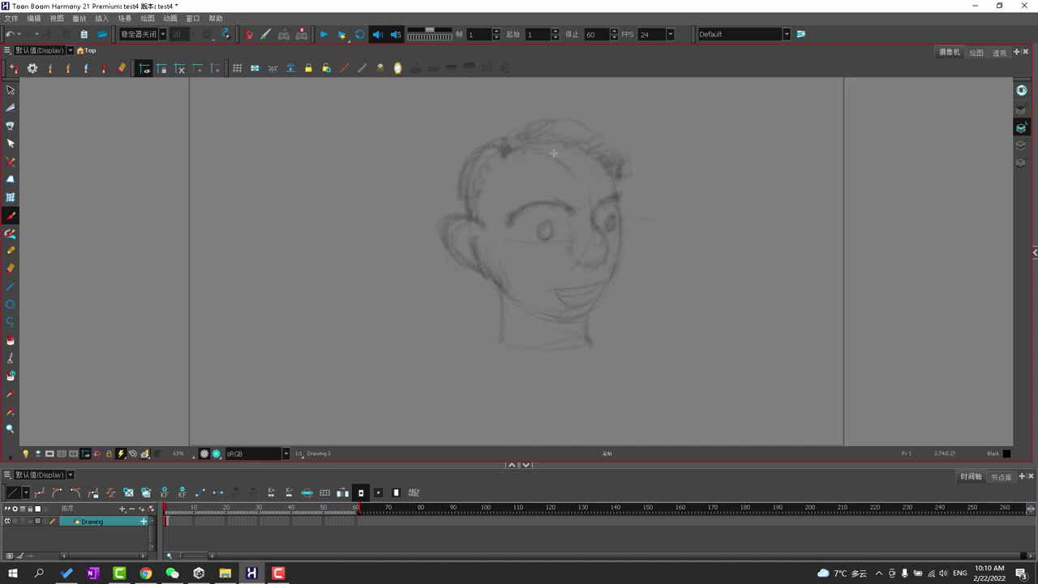